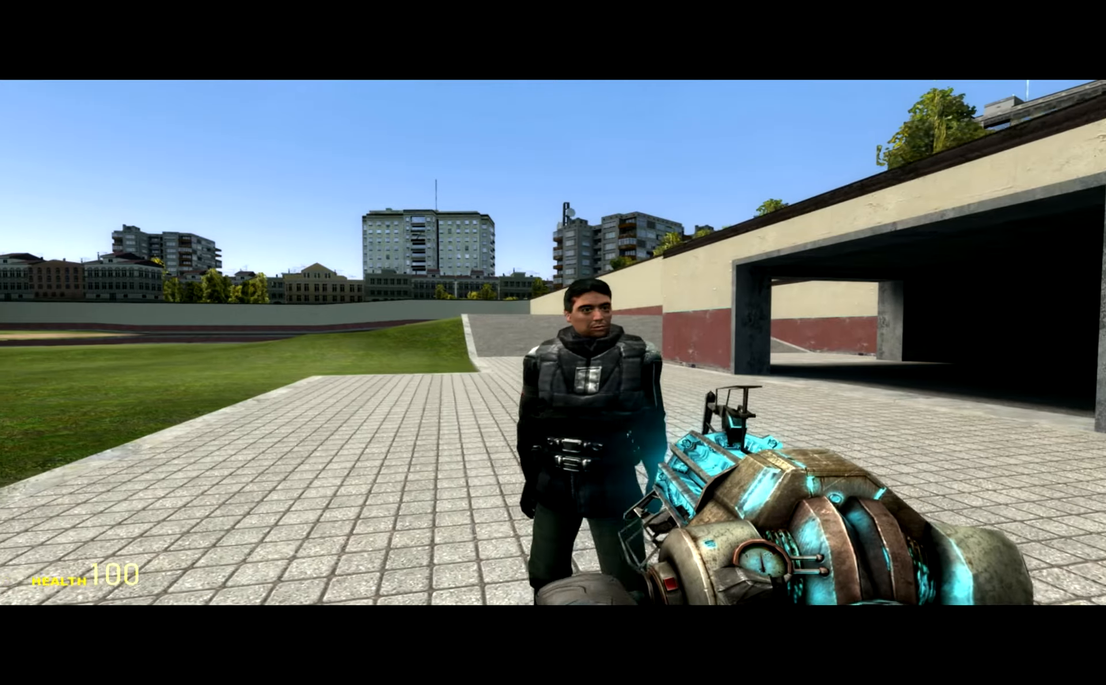
key("d")
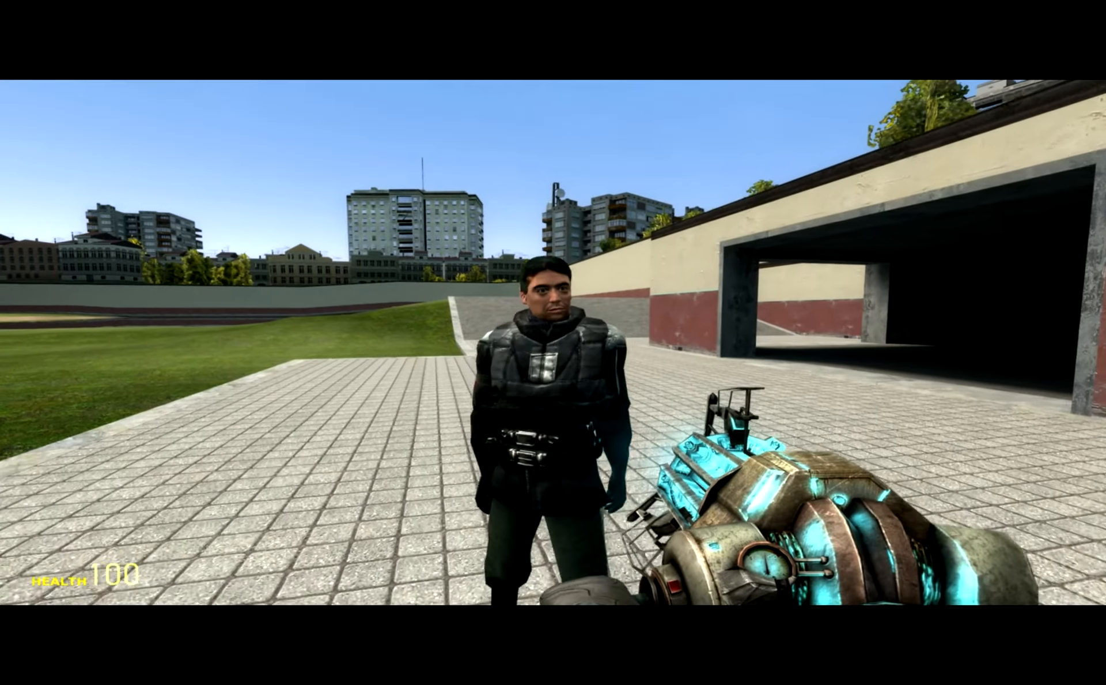
key("s")
key("q")
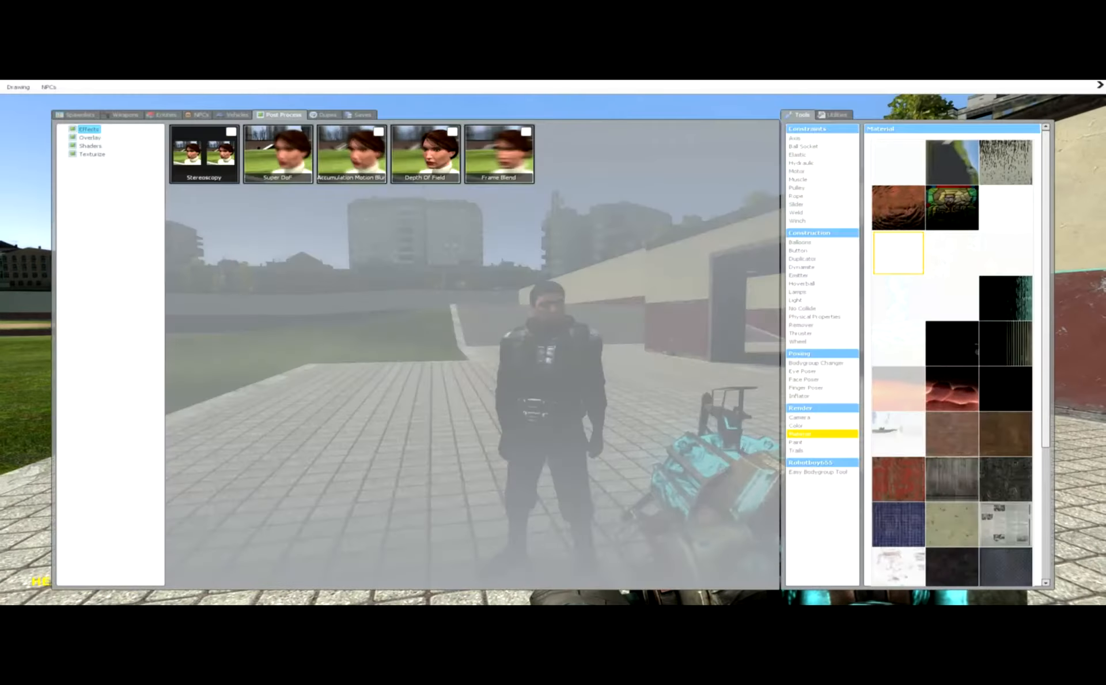
key("s")
key("w")
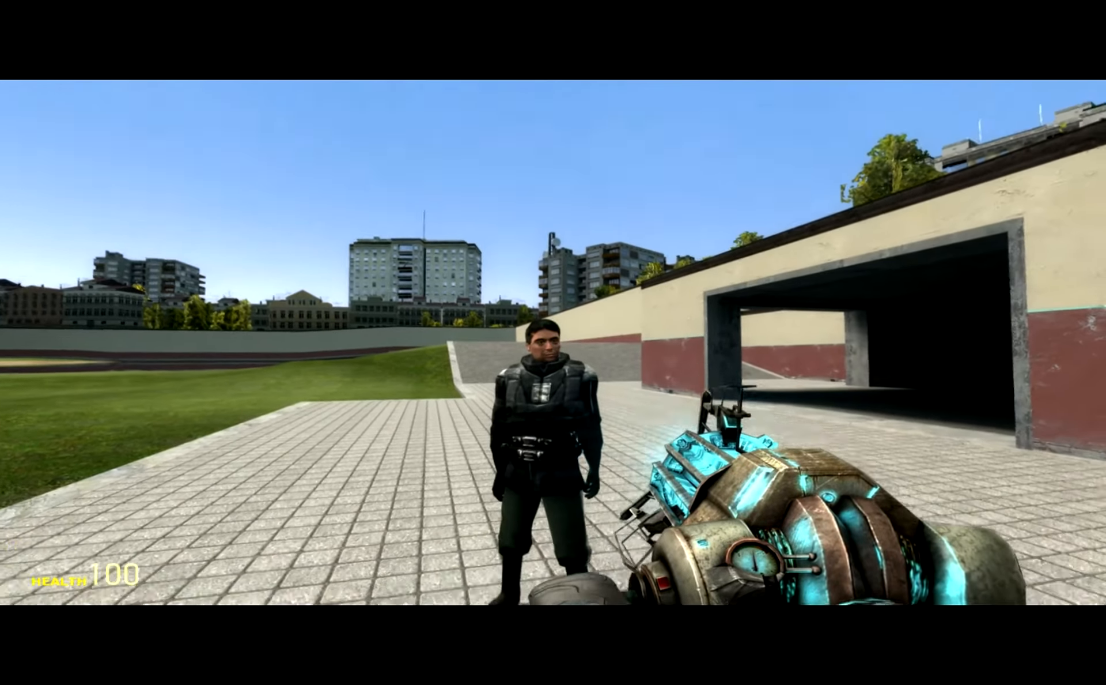
Step: Equip the handheld camera and frame the character's head and upper body in a close-up
scroll(554, 342, "down", 10)
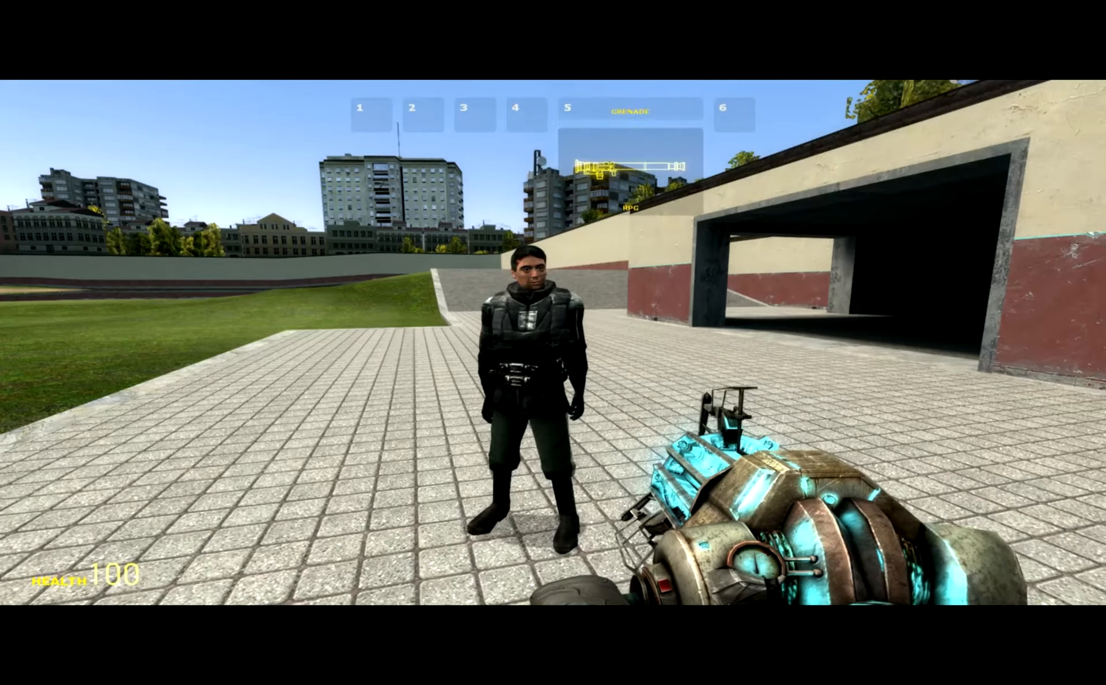
left_click(553, 342)
right_click(553, 342)
right_click(553, 342)
key("a")
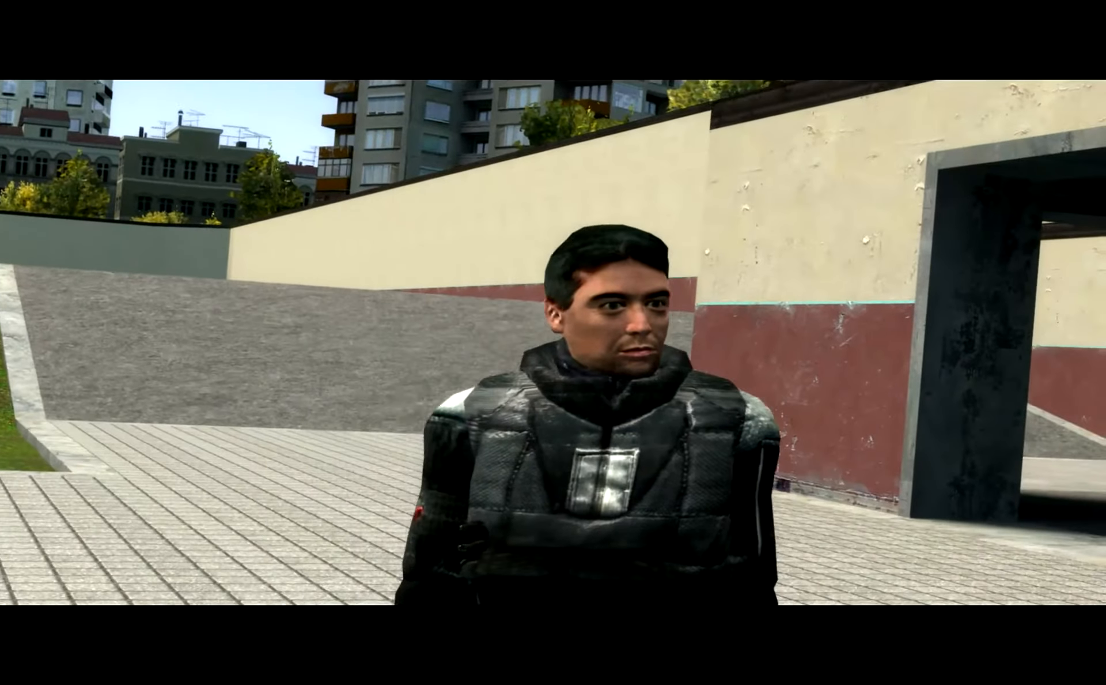
key("d")
key("a")
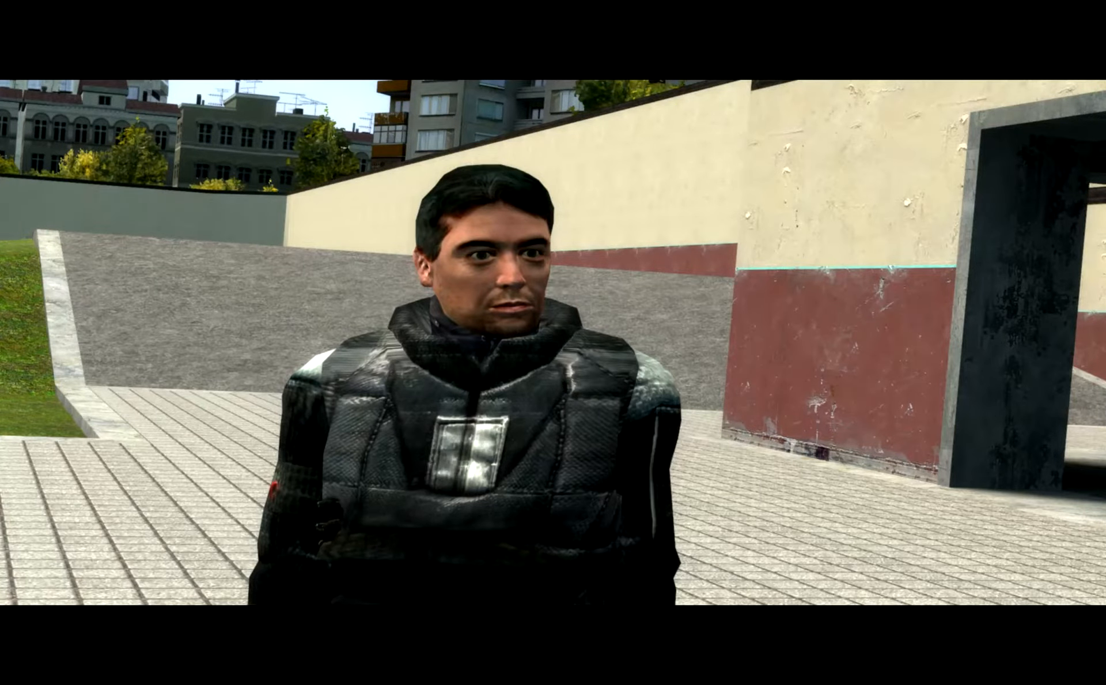
Step: Place a static, toggled camera facing the character with the Camera tool, then back away to see both
key("q")
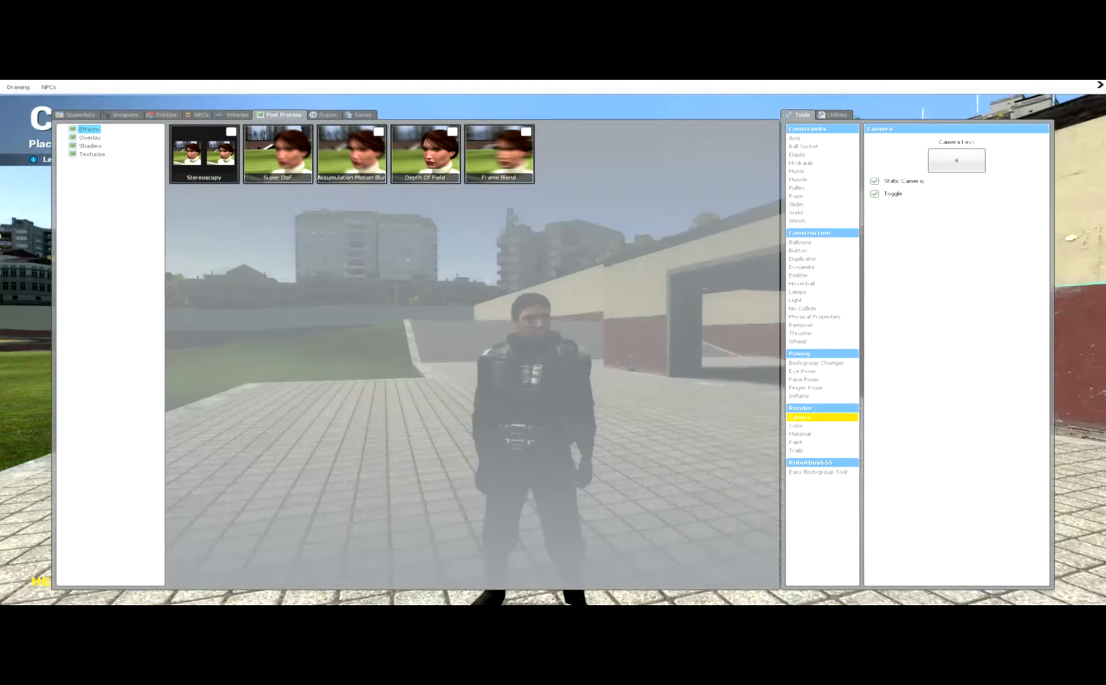
key("q")
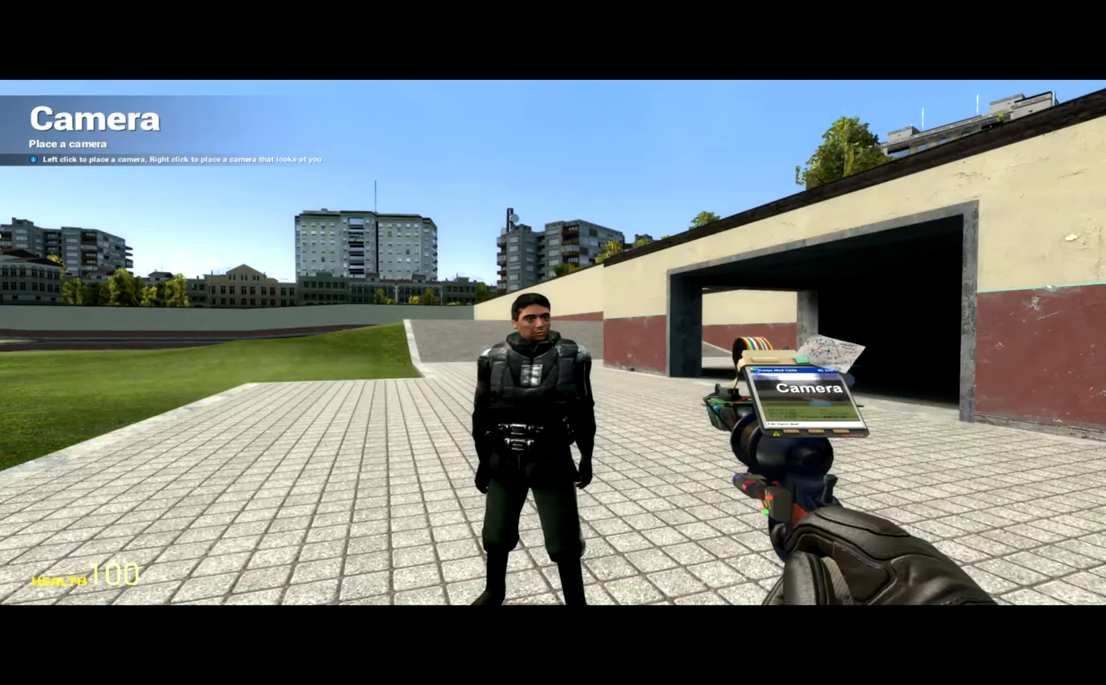
left_click(553, 342)
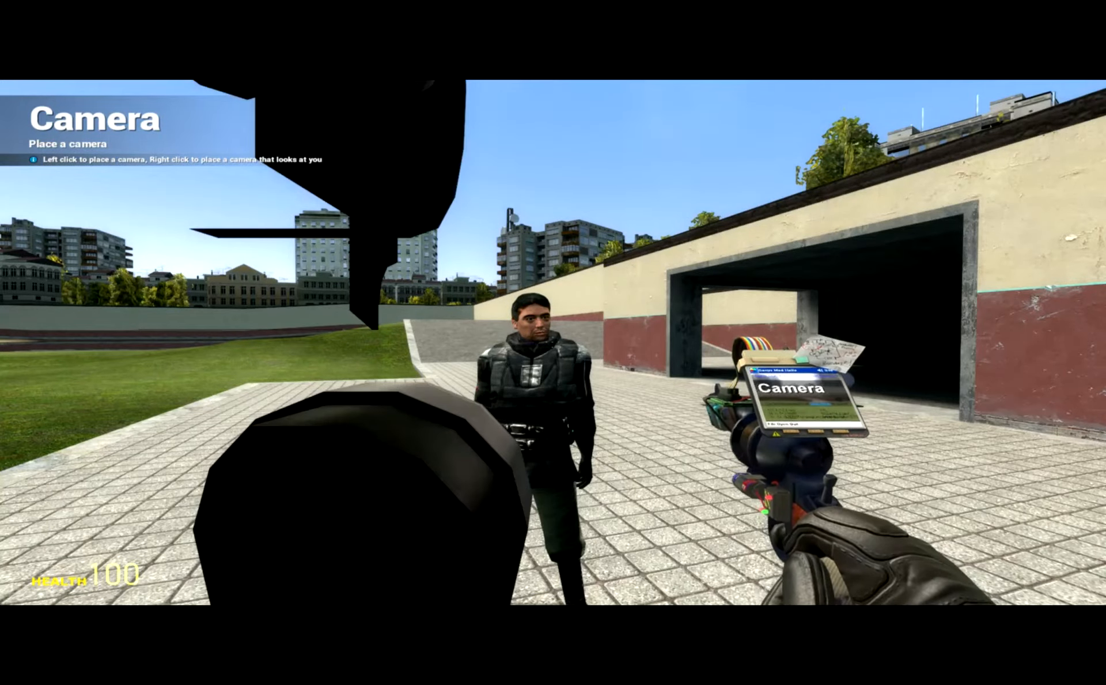
key("s")
key("d")
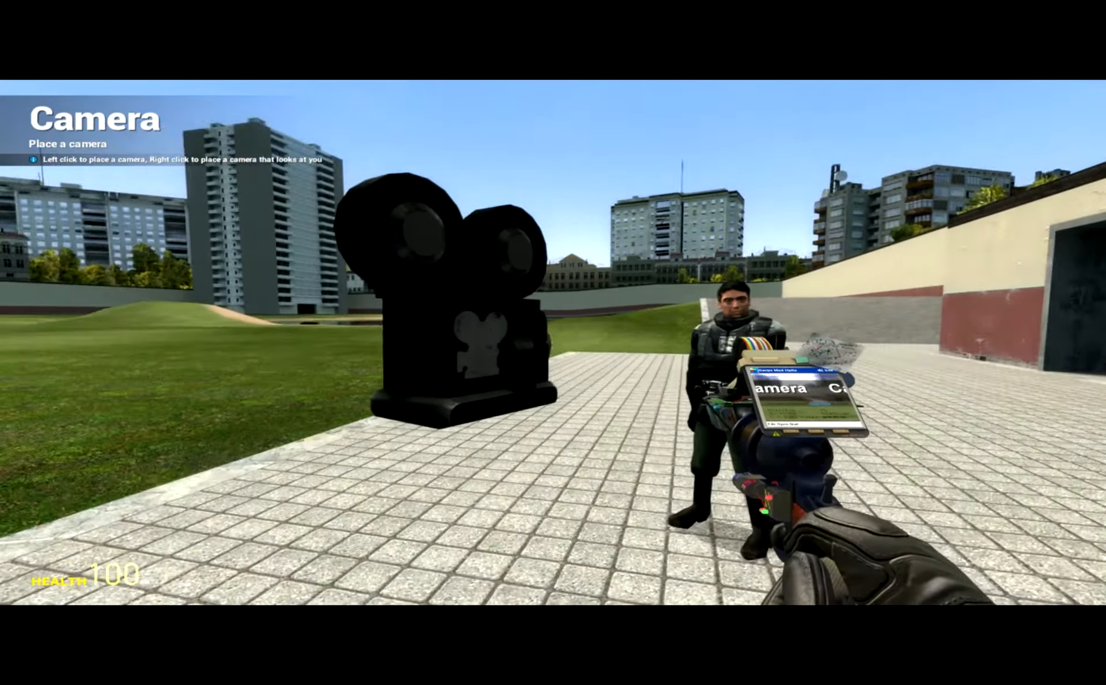
key("s")
key("w")
key("s")
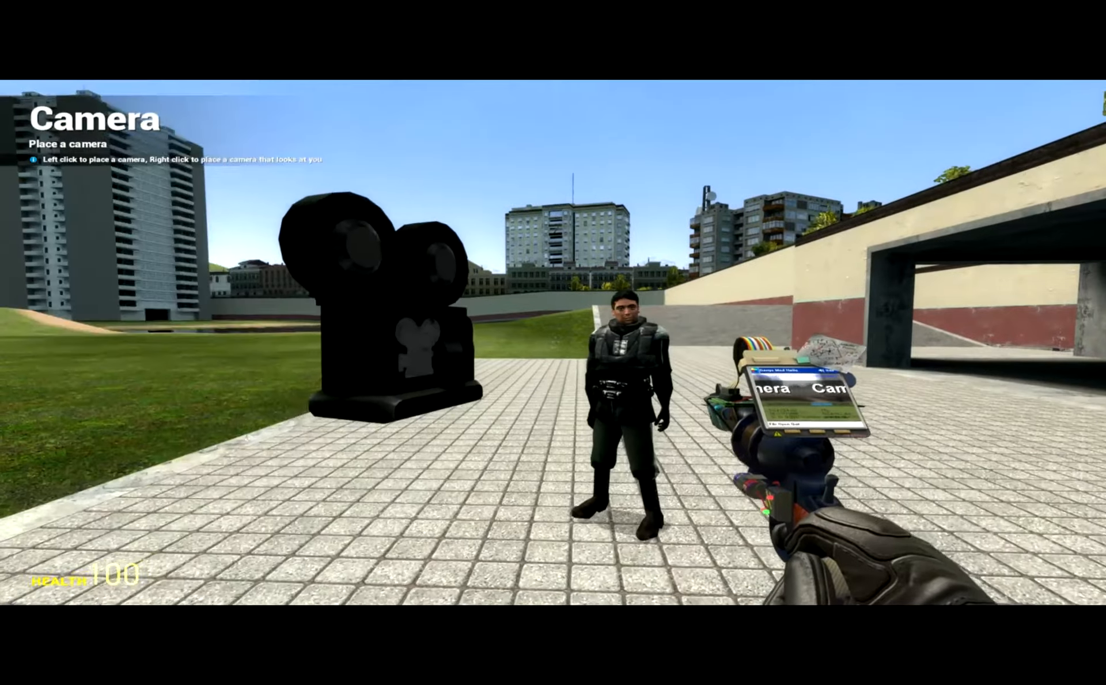
key("q")
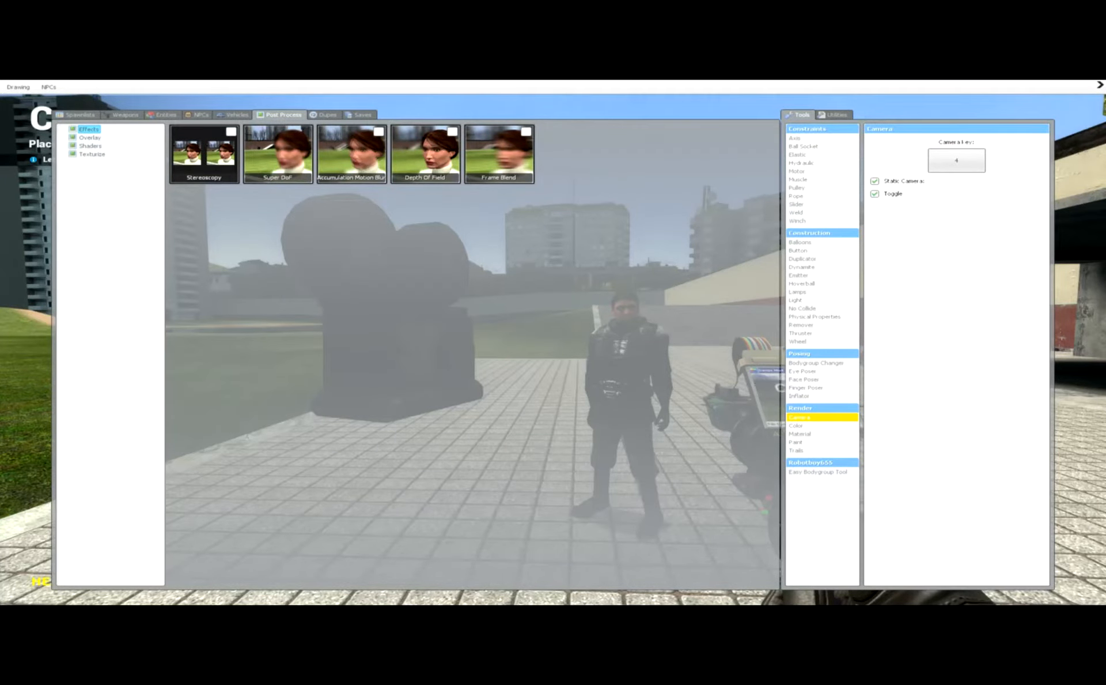
key("q")
key("s")
key("w")
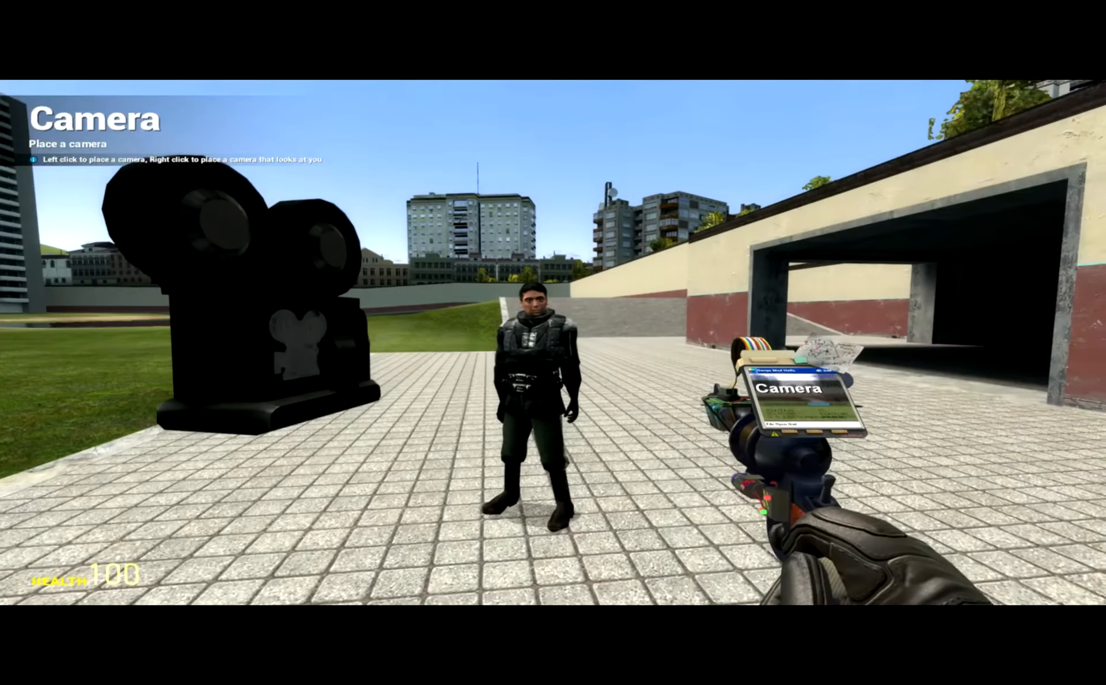
key("s")
Step: Capture a close-up screenshot of the character through the handheld camera and switch back to the physics gun
scroll(553, 342, "down", 8)
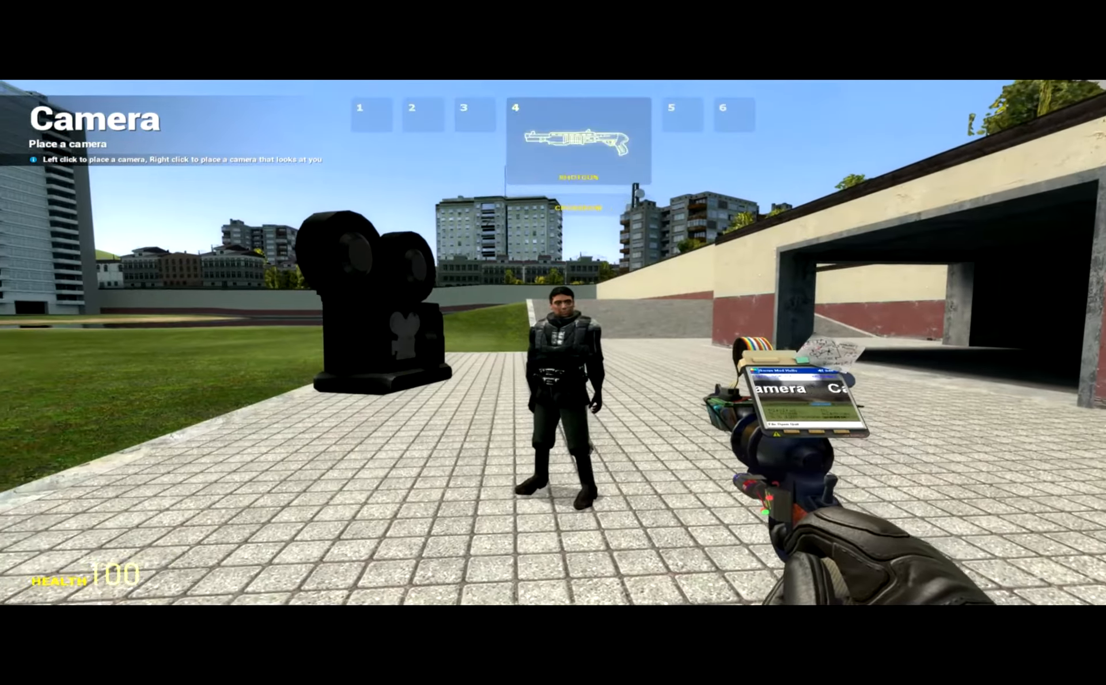
scroll(553, 342, "down", 3)
left_click(554, 342)
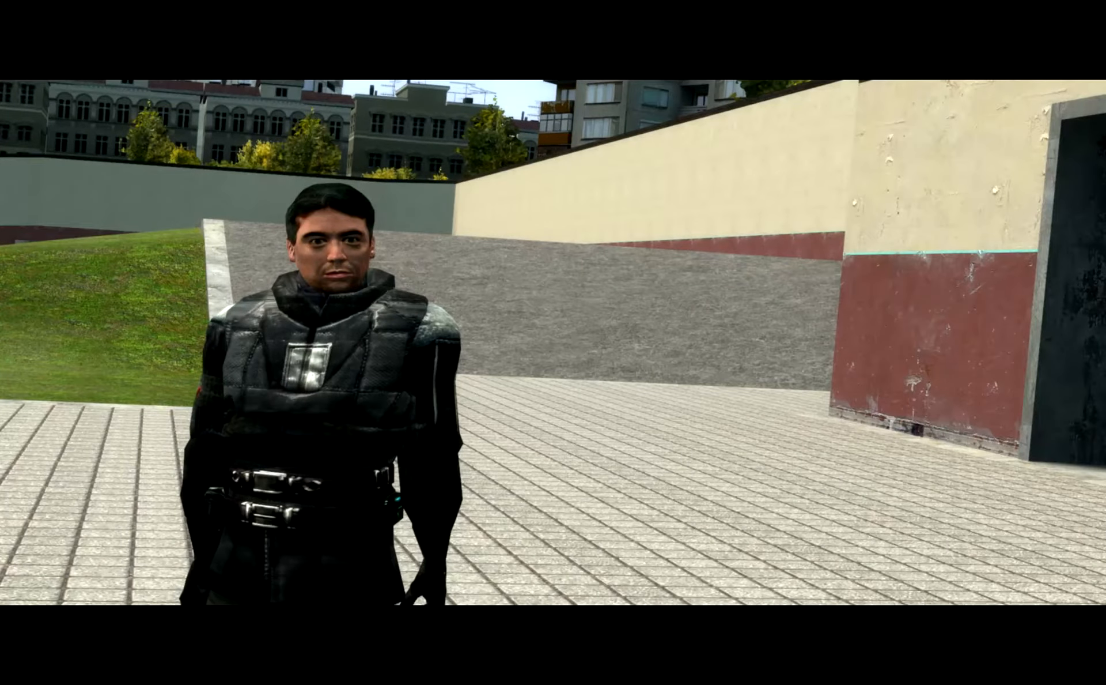
scroll(553, 343, "up", 2)
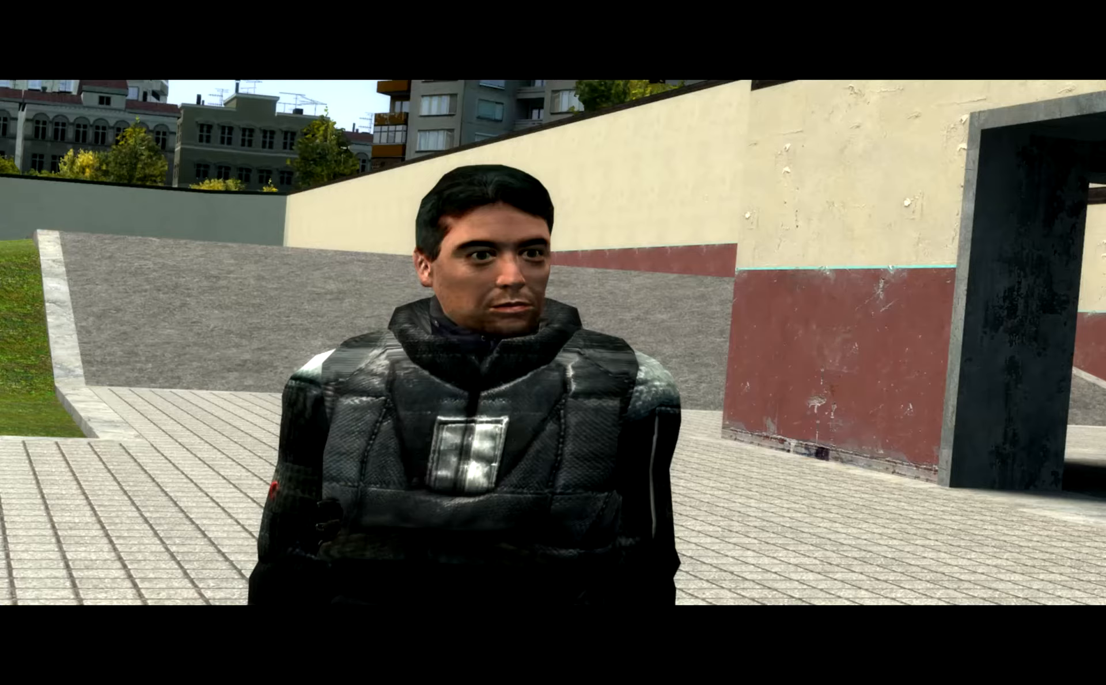
key("F12")
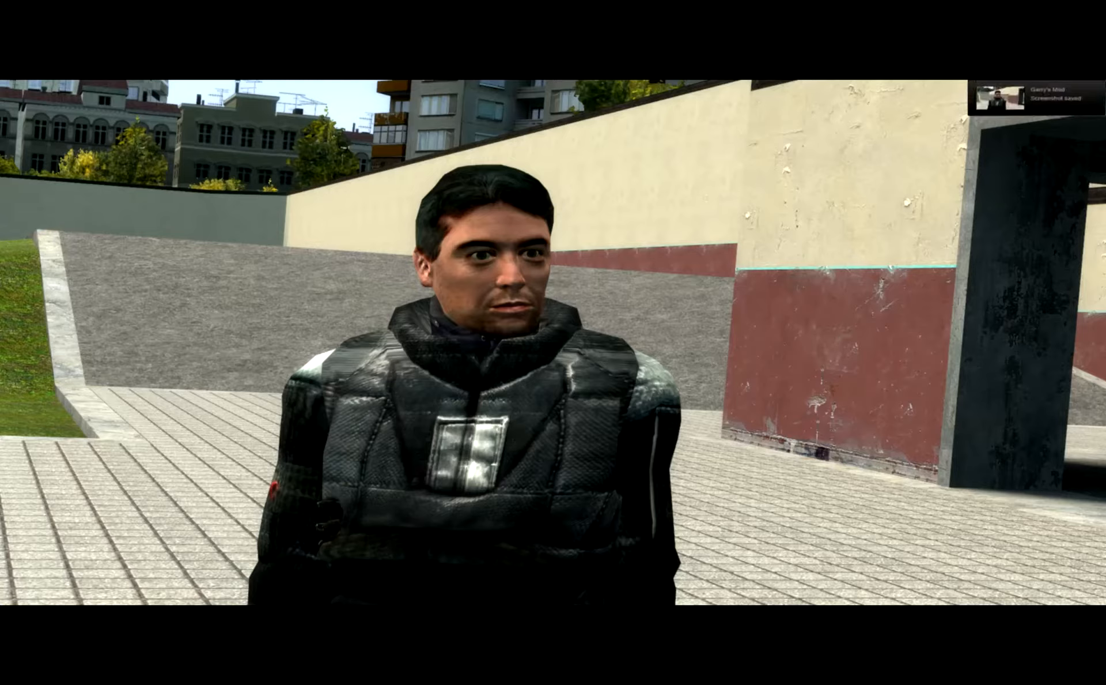
key("1")
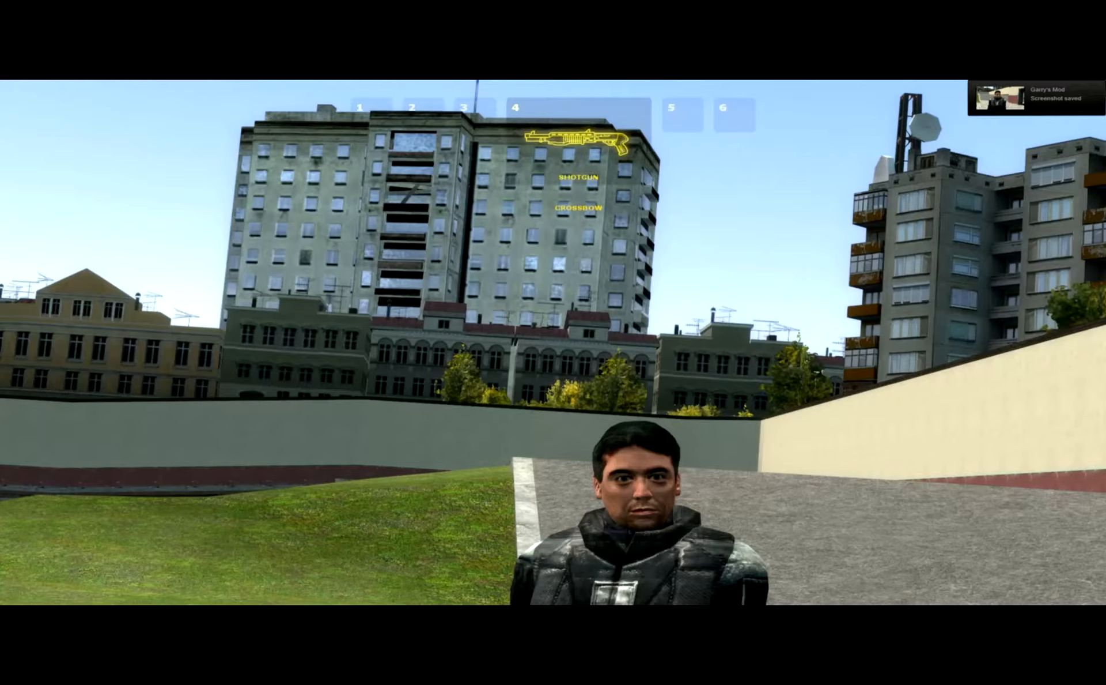
key("w")
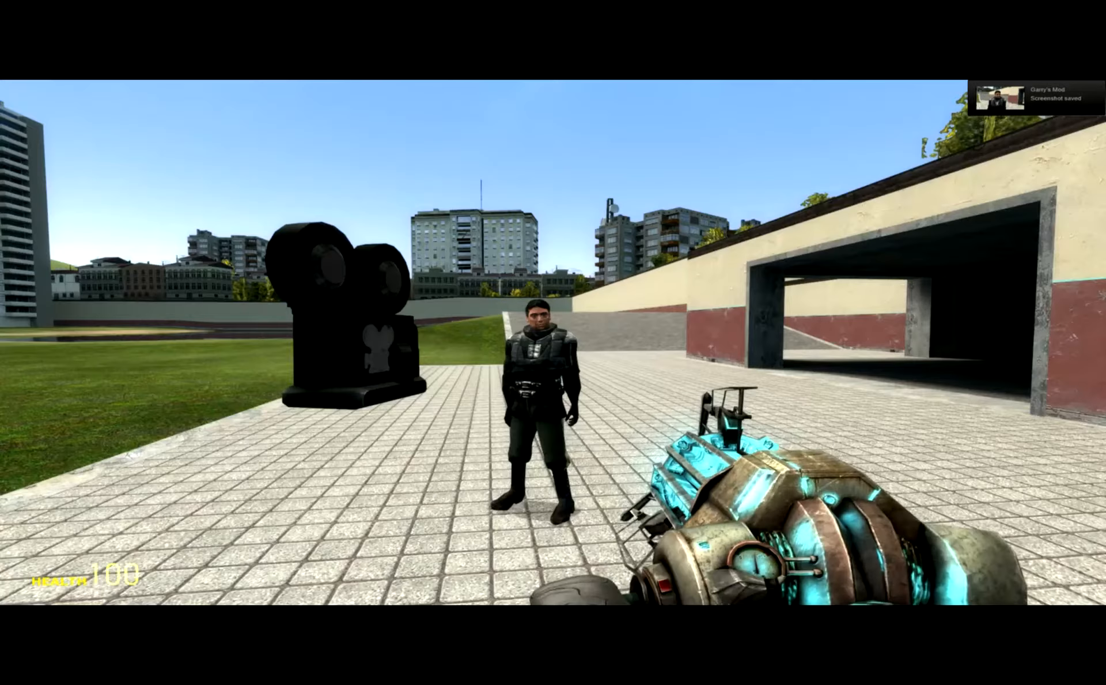
Step: Tint the character purple with the Colour tool
key("w")
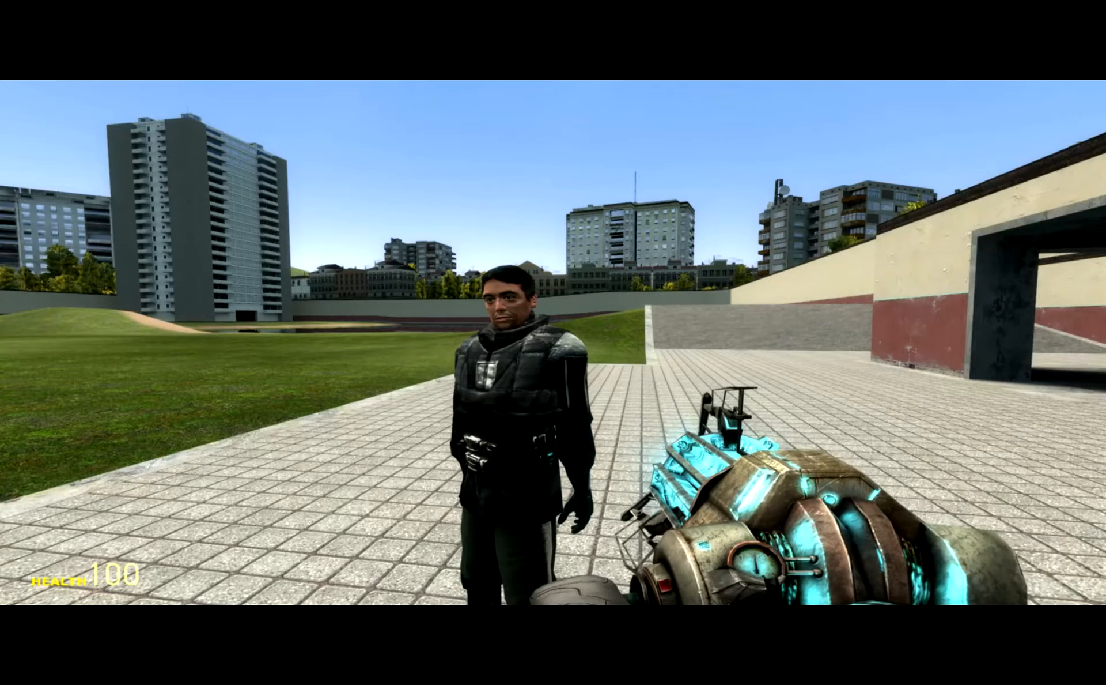
key("q")
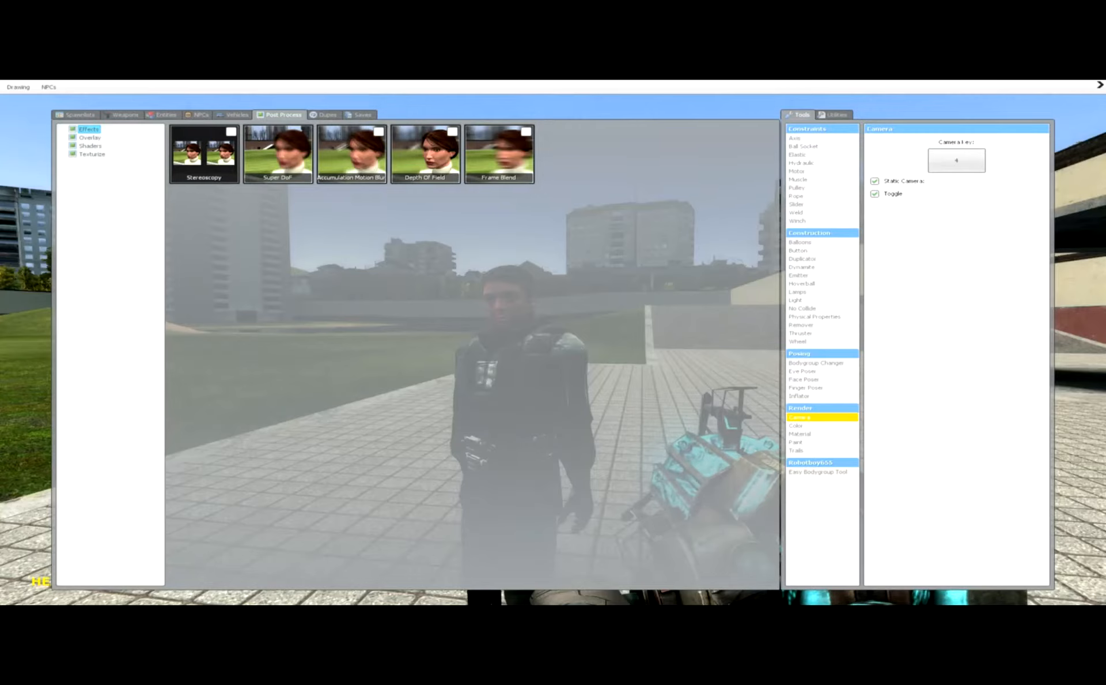
left_click(797, 425)
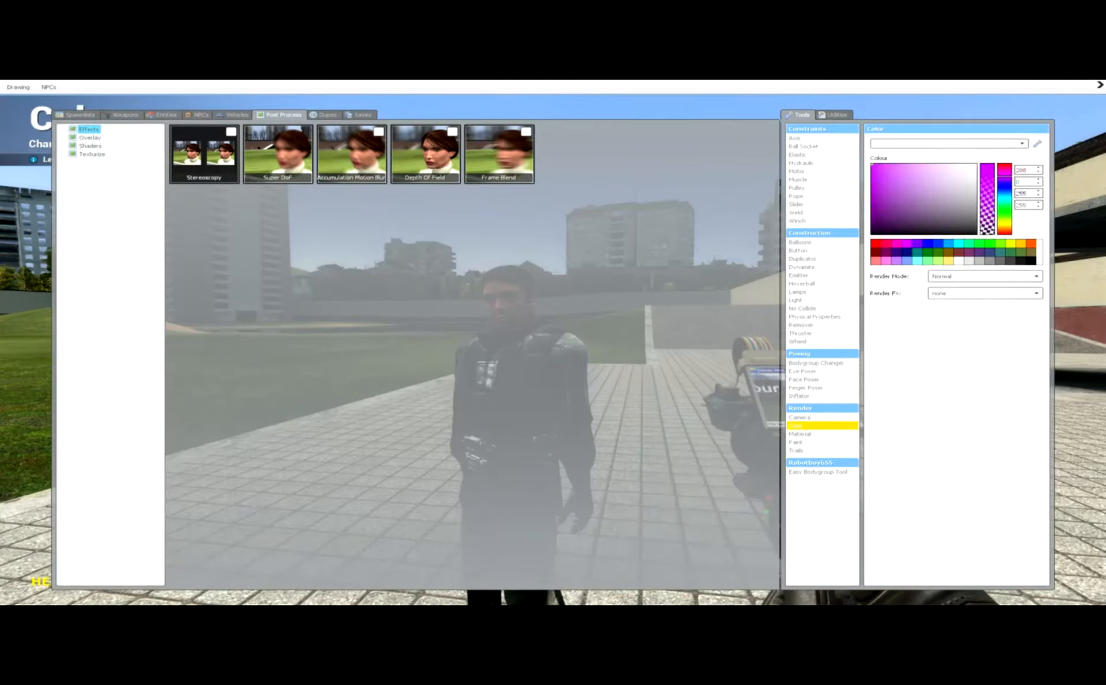
key("q")
left_click(553, 343)
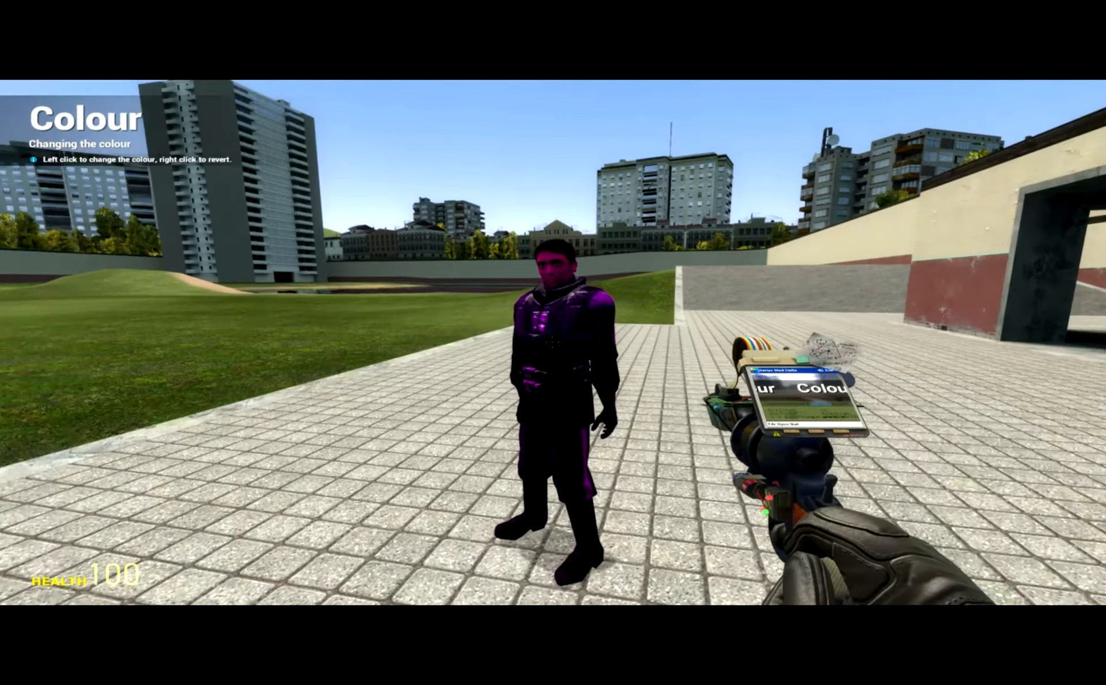
Step: Apply the models/debug/debugwhite material to the purple character with the Material tool
key("q")
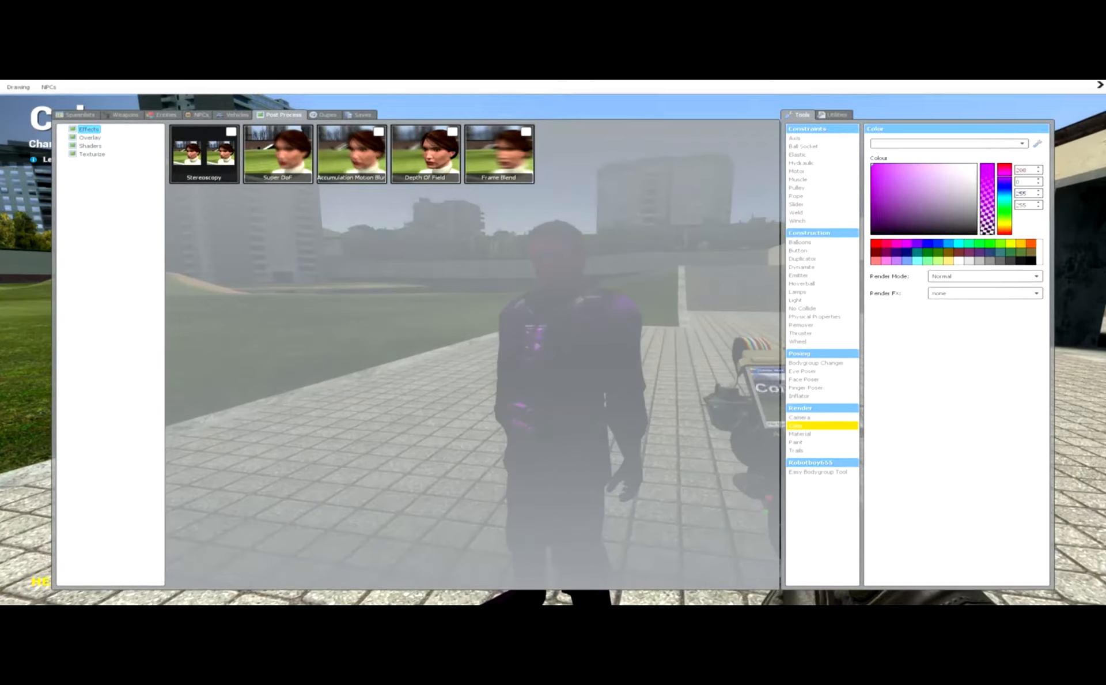
left_click(800, 433)
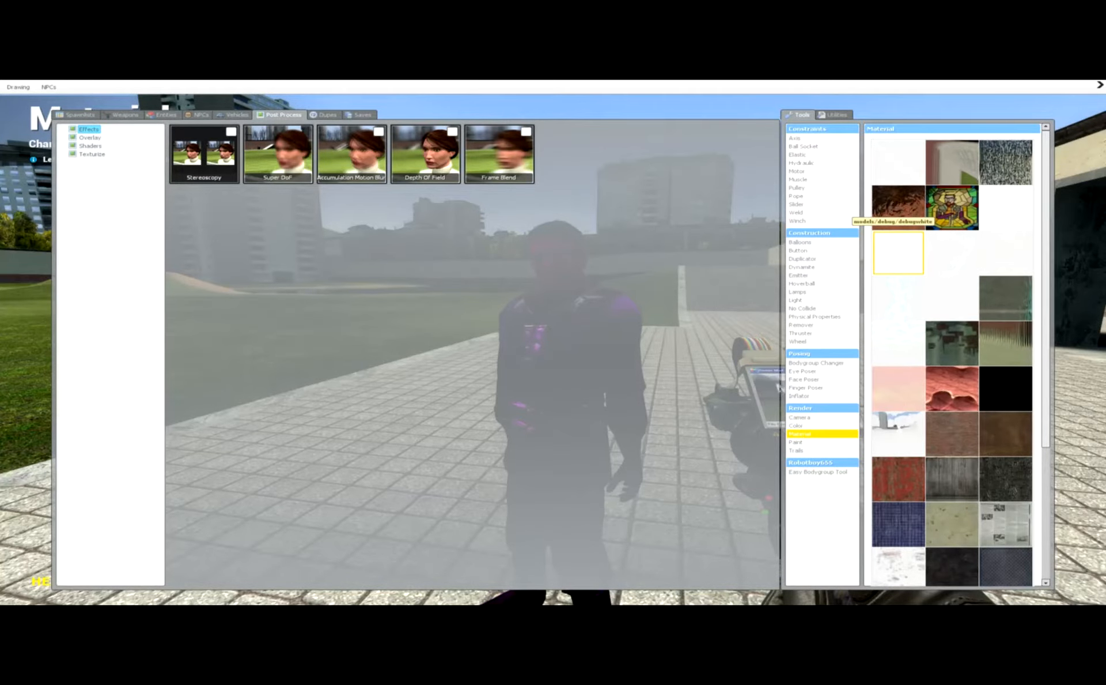
key("q")
left_click(553, 342)
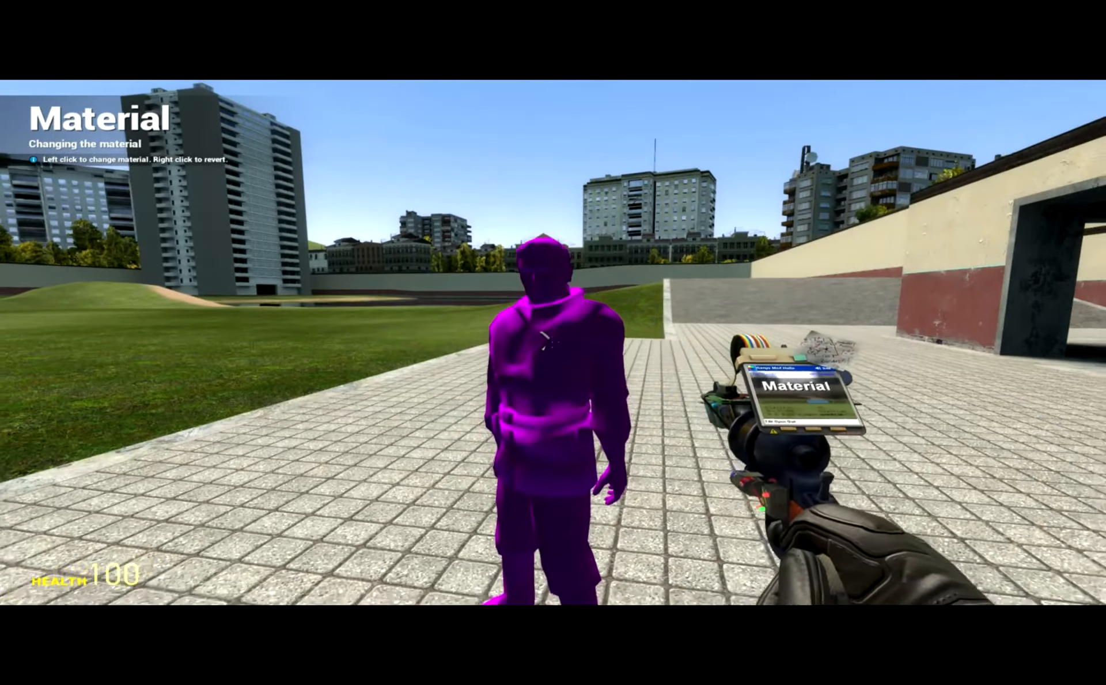
key("s")
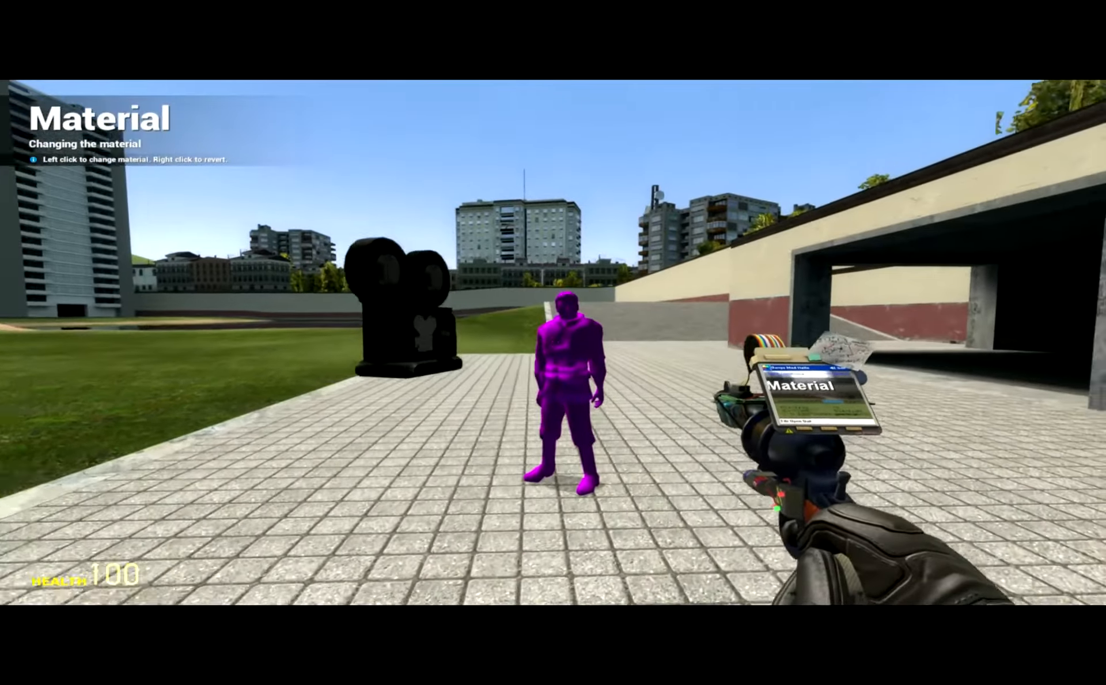
Step: Create two pale yellow projected-light lamps on the pavement in front of the character with the Lamps tool
key("w")
key("1")
key("s")
key("6")
key("q")
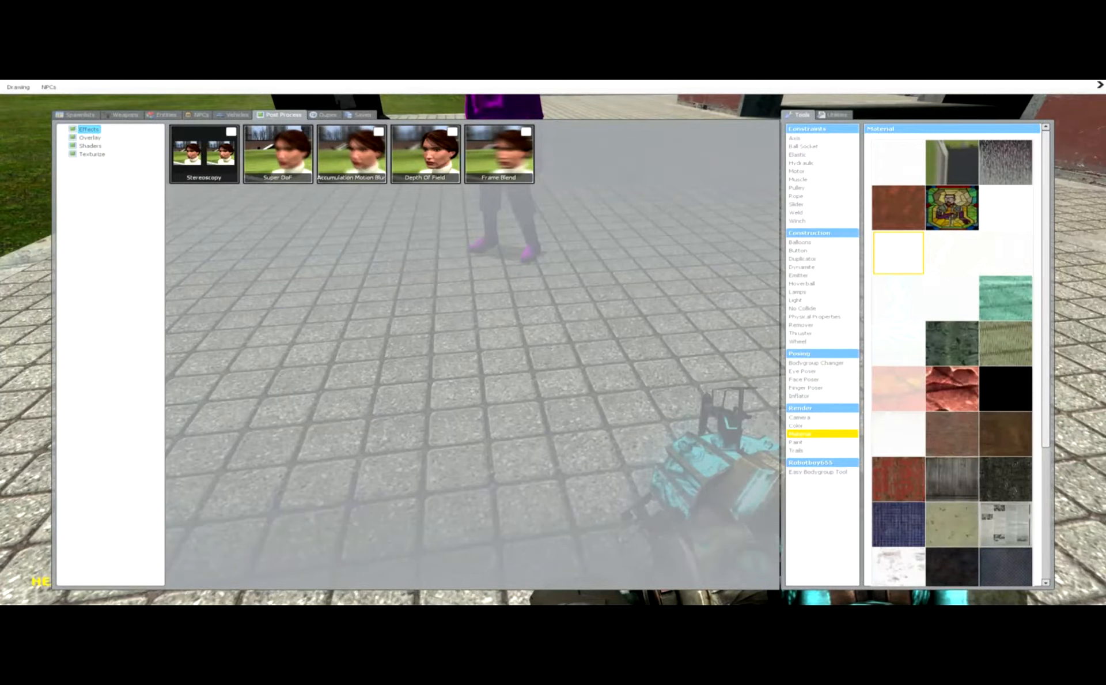
left_click(798, 292)
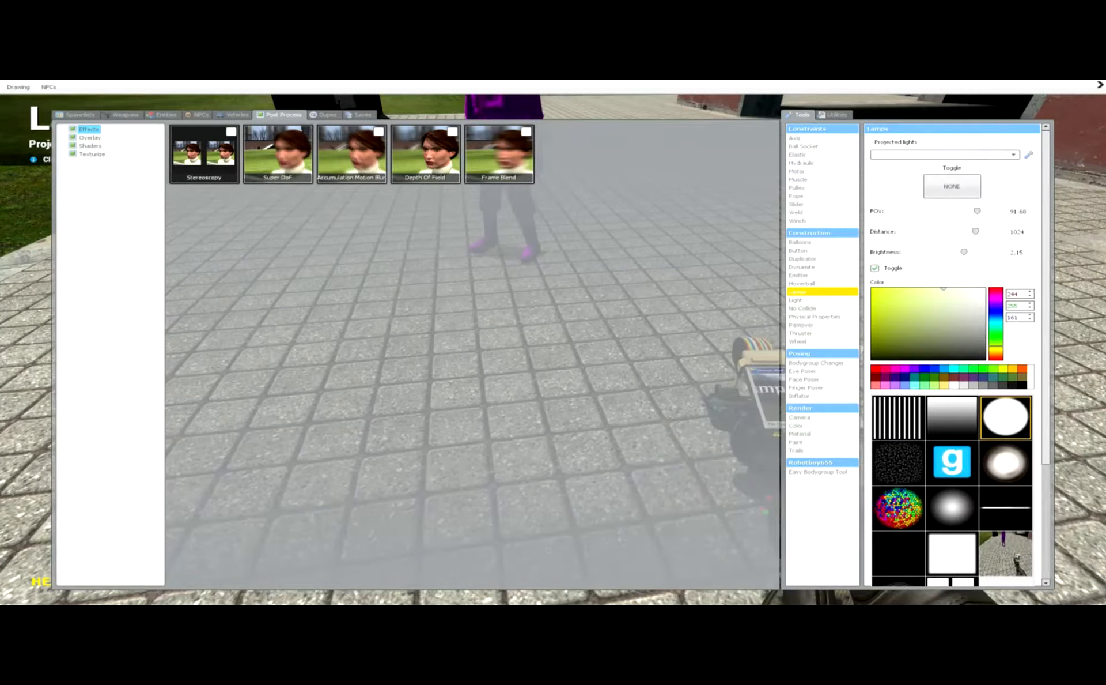
key("q")
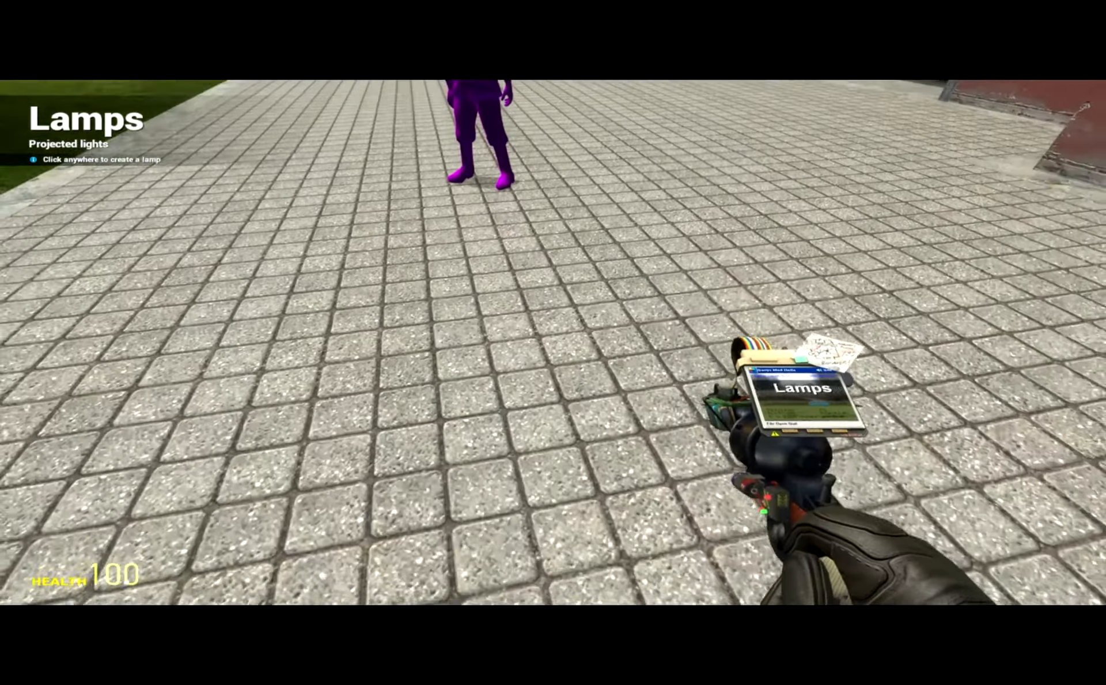
left_click(553, 343)
left_click(554, 342)
Step: Lift one lamp with the physics gun and freeze it in mid-air beside the camera prop, aimed at the character
scroll(553, 342, "down", 2)
left_click(553, 342)
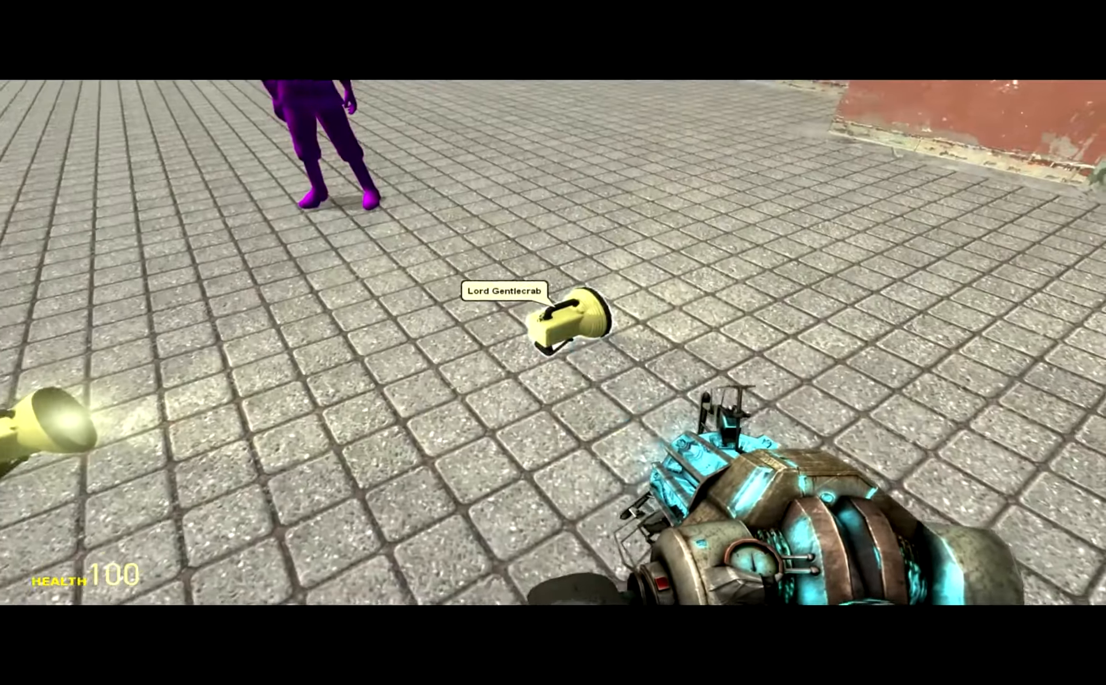
left_click_drag(553, 342, 553, 342)
right_click(553, 343)
key("w")
key("d")
key("d")
key("a")
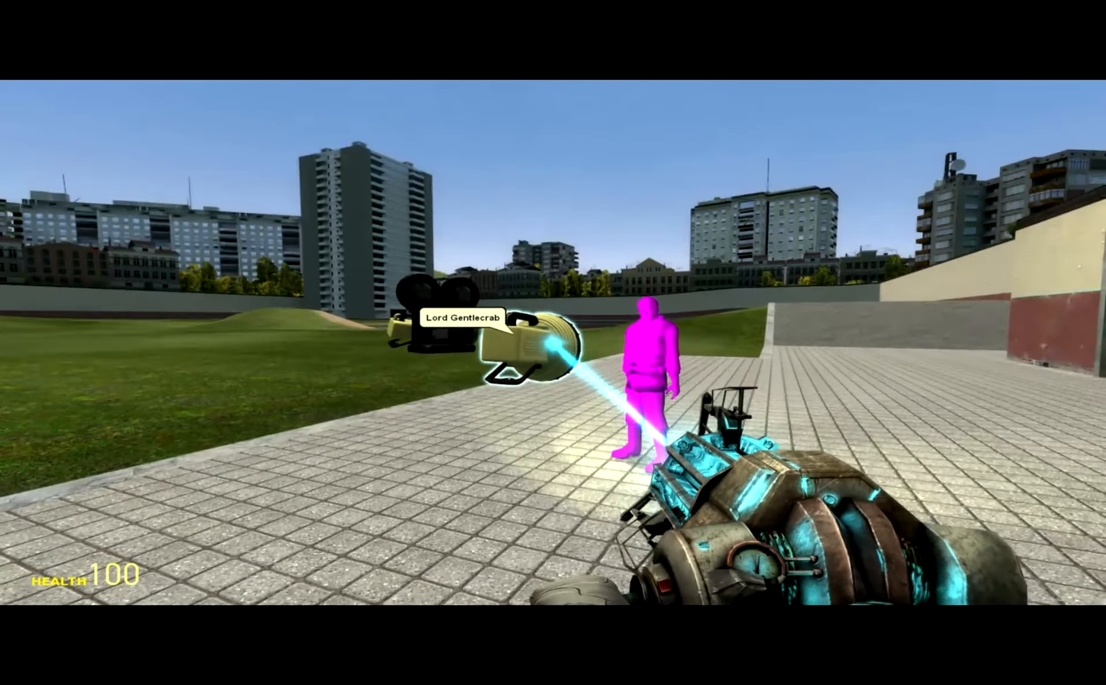
Step: Freeze the other lamp in mid-air on the character's opposite side and check the lighting up close
left_click_drag(553, 342, 553, 343)
right_click(553, 342)
key("a")
key("w")
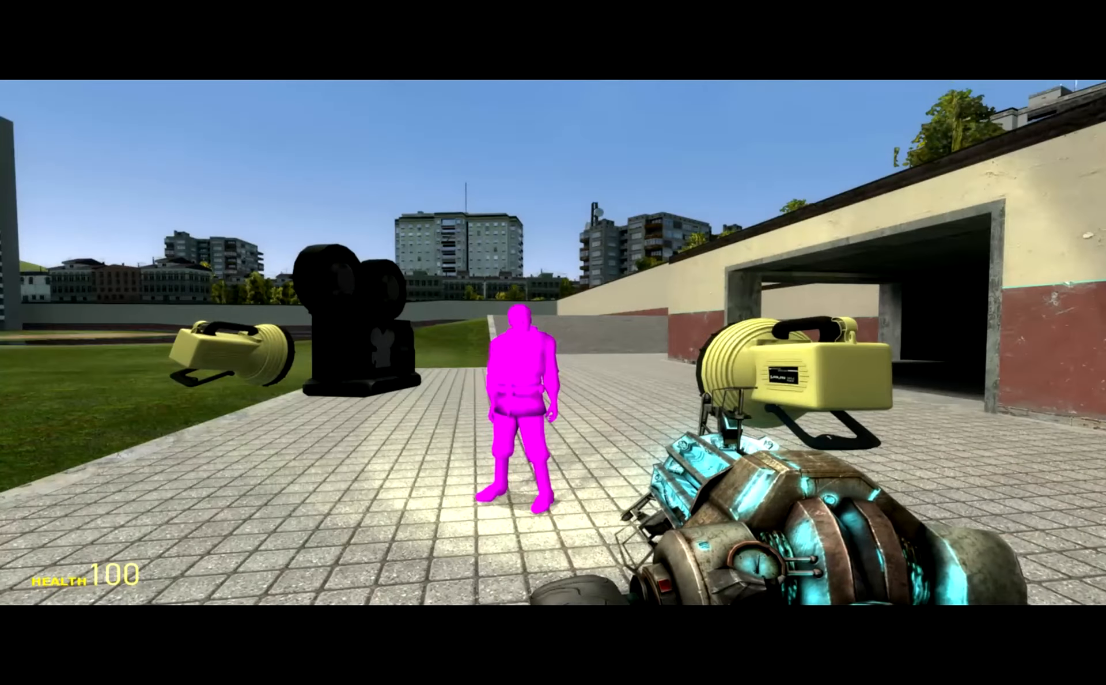
key("w")
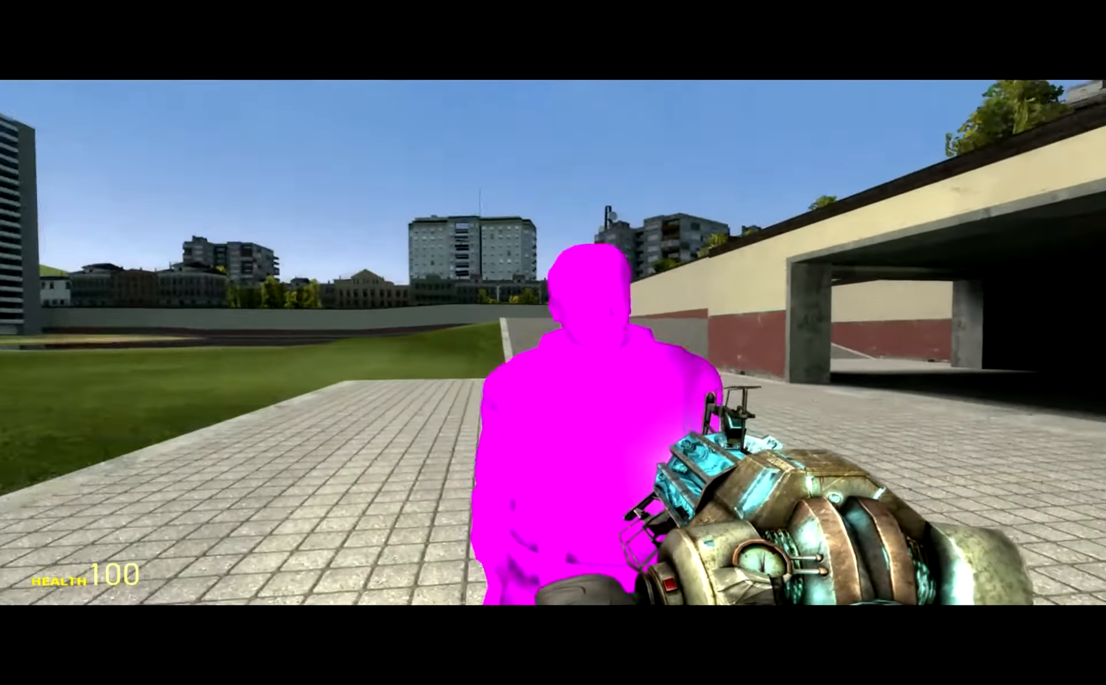
key("s")
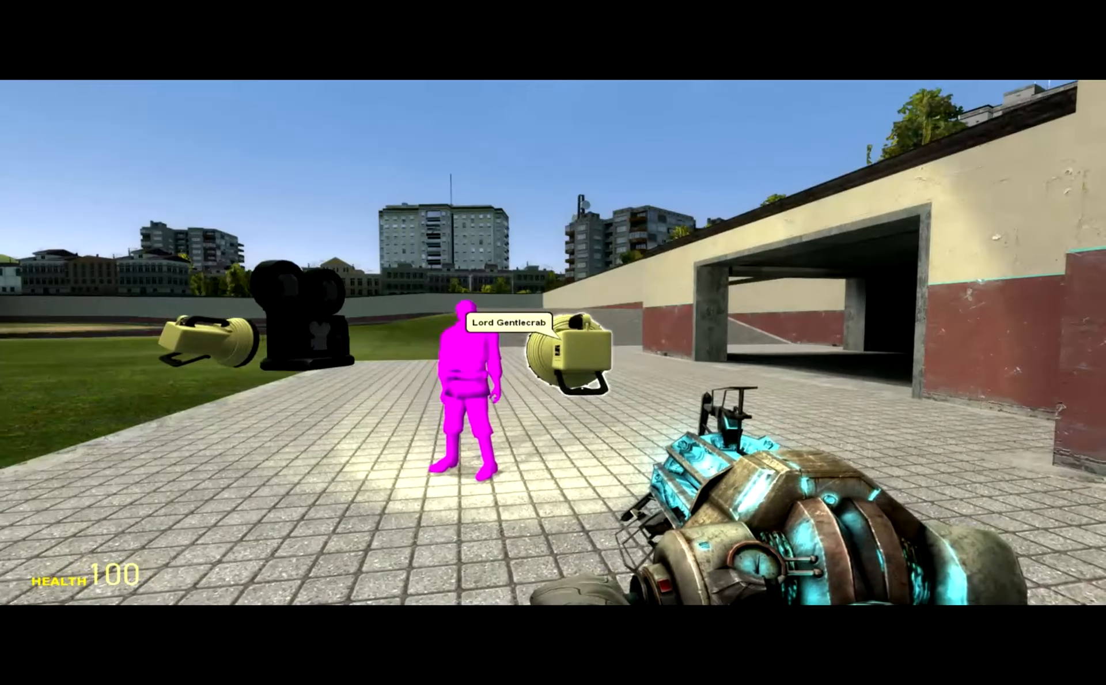
Step: Frame the magenta character from the front, equip the Camera, zoom in on the upper body and take a screenshot
key("a")
key("s")
key("w")
key("4")
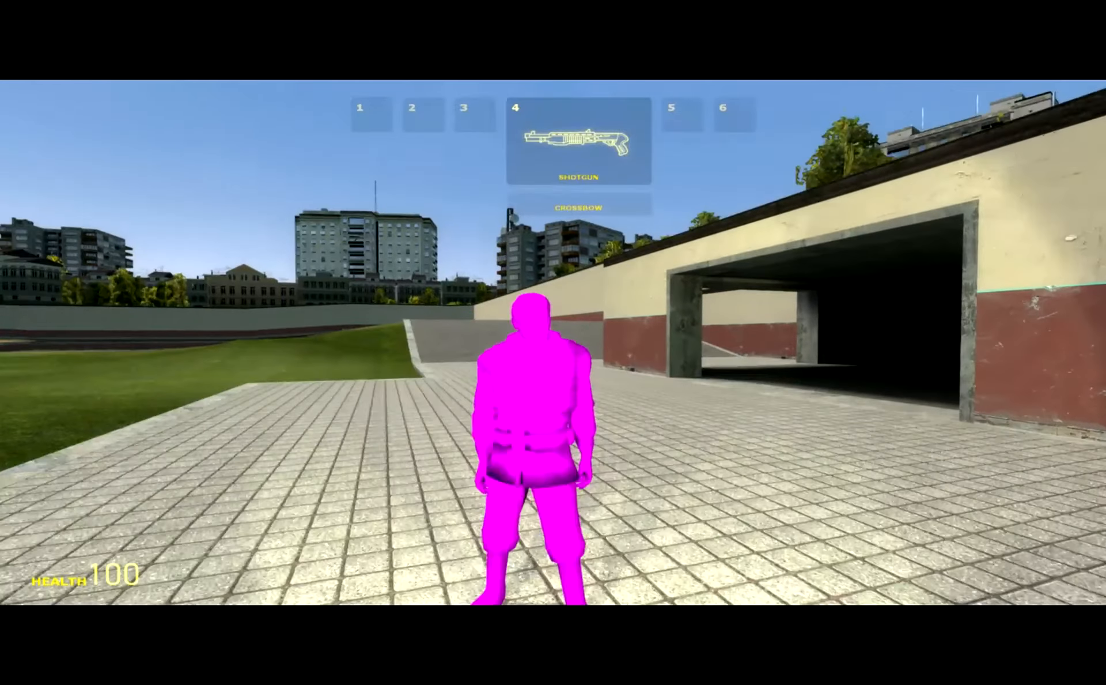
scroll(554, 342, "down", 4)
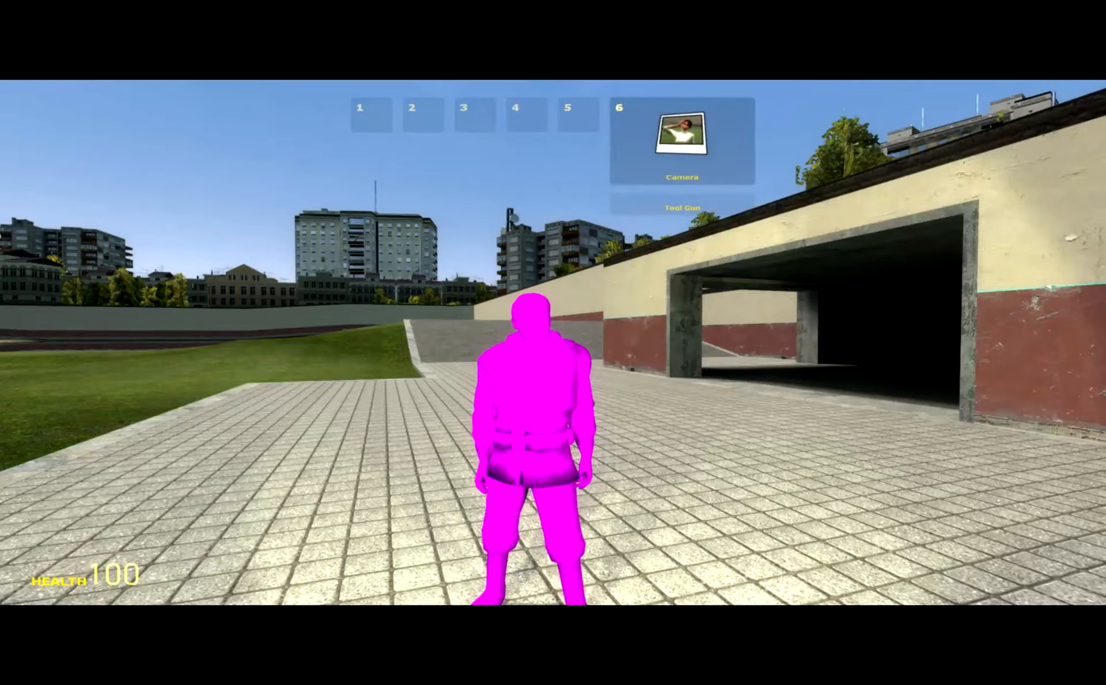
scroll(553, 342, "down", 15)
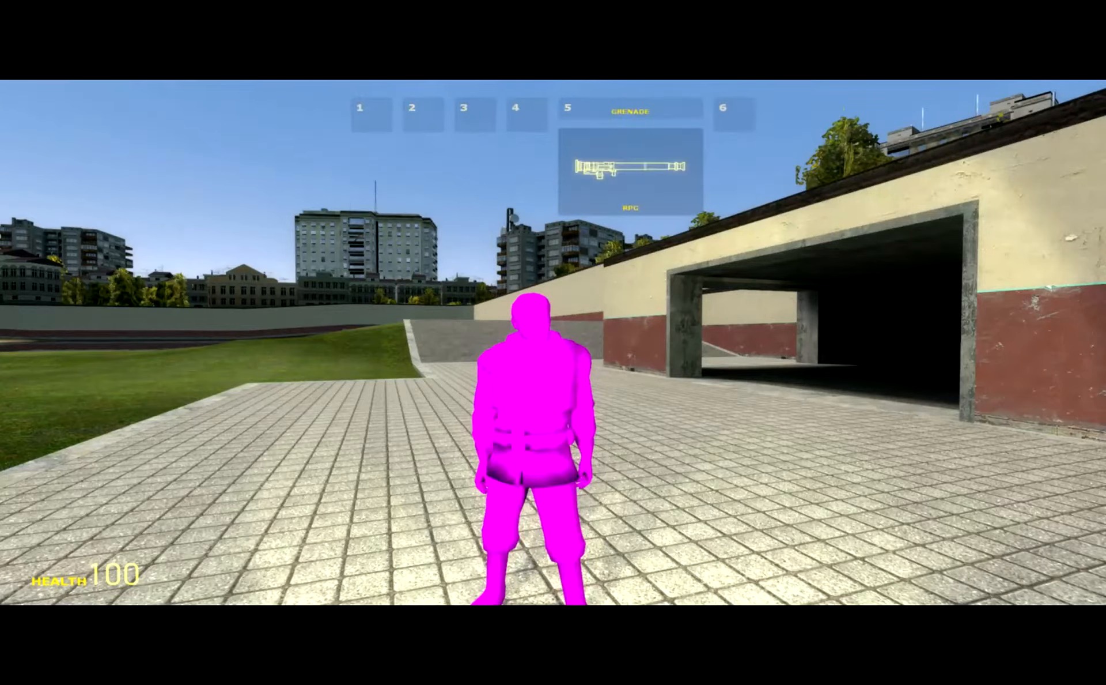
scroll(553, 343, "up", 1)
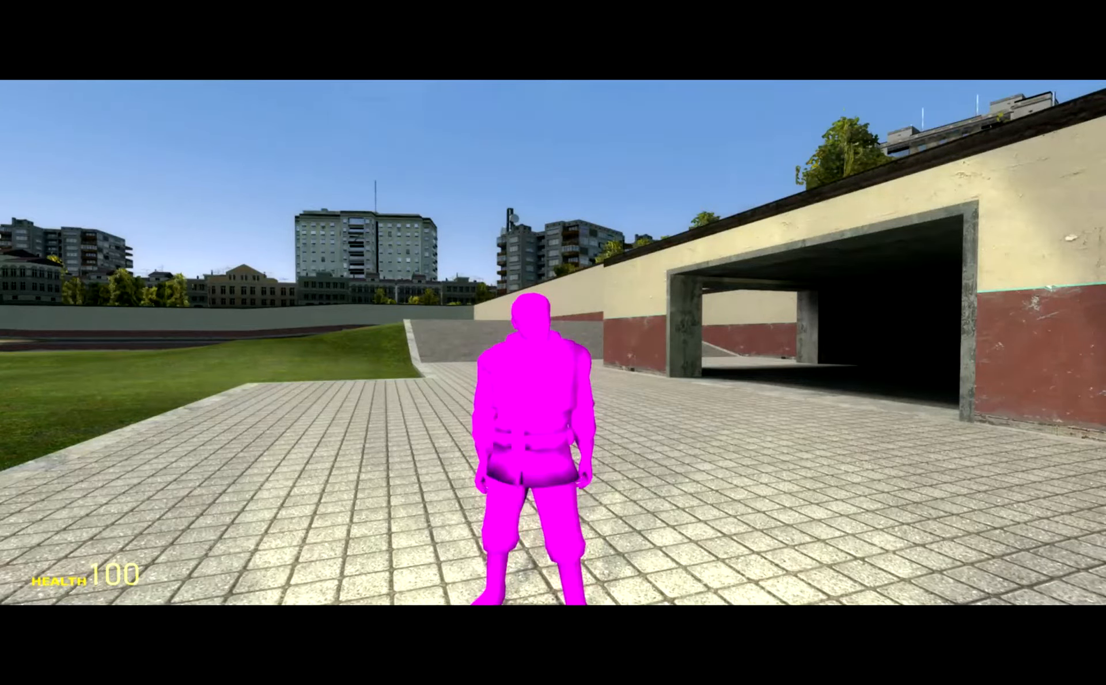
scroll(553, 342, "up", 6)
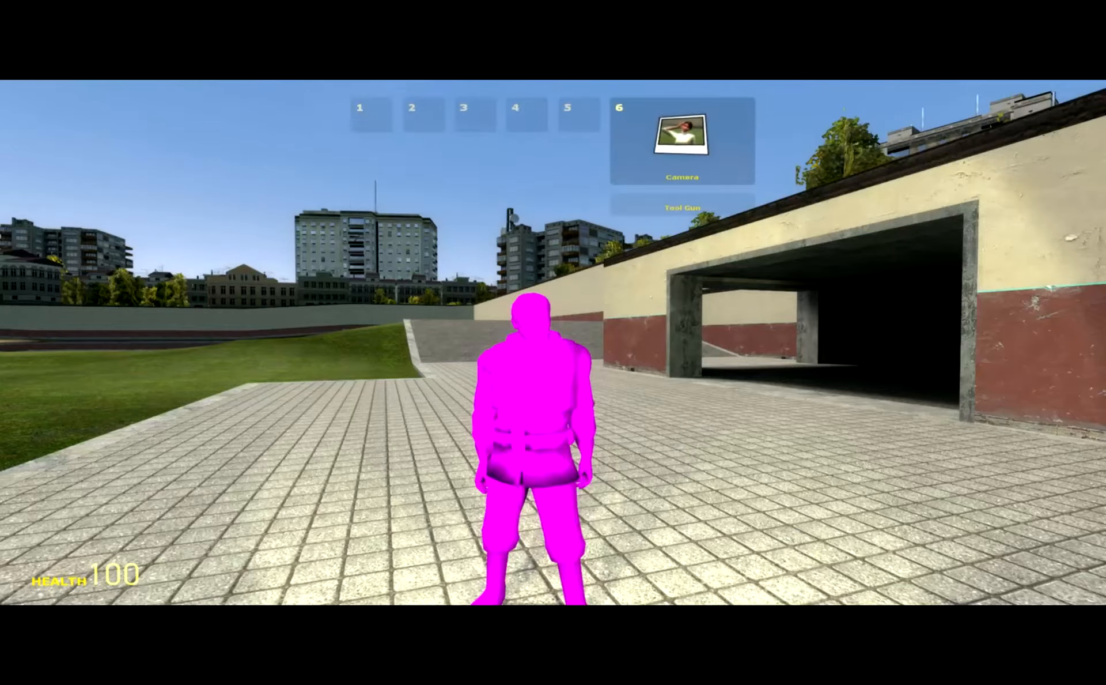
left_click(553, 342)
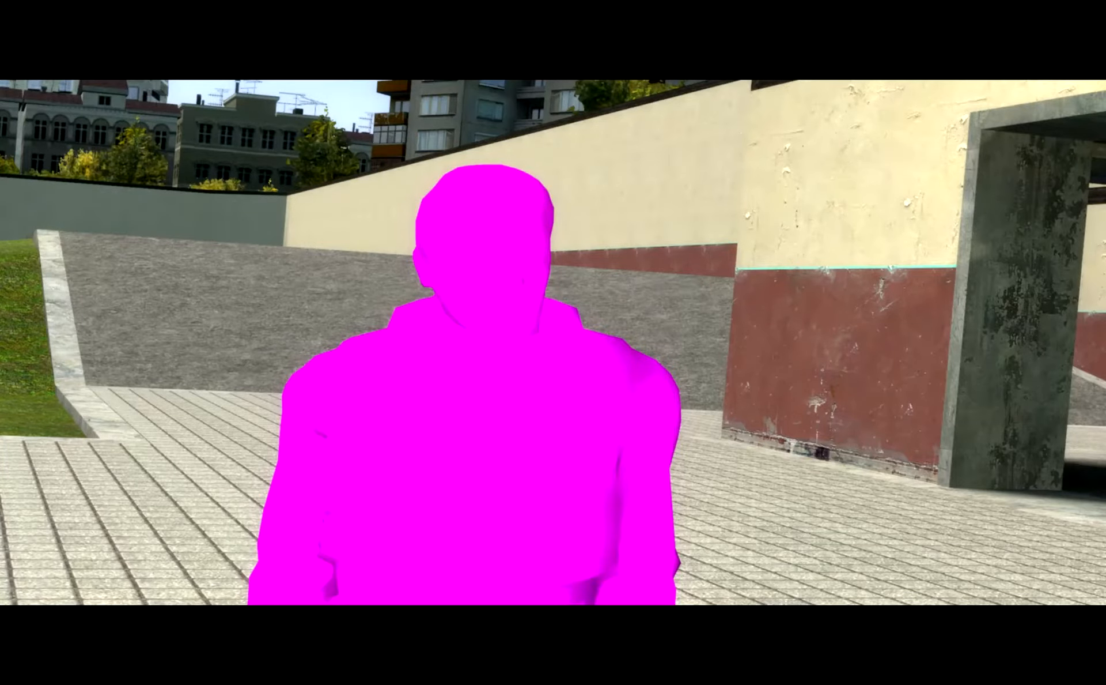
key("F12")
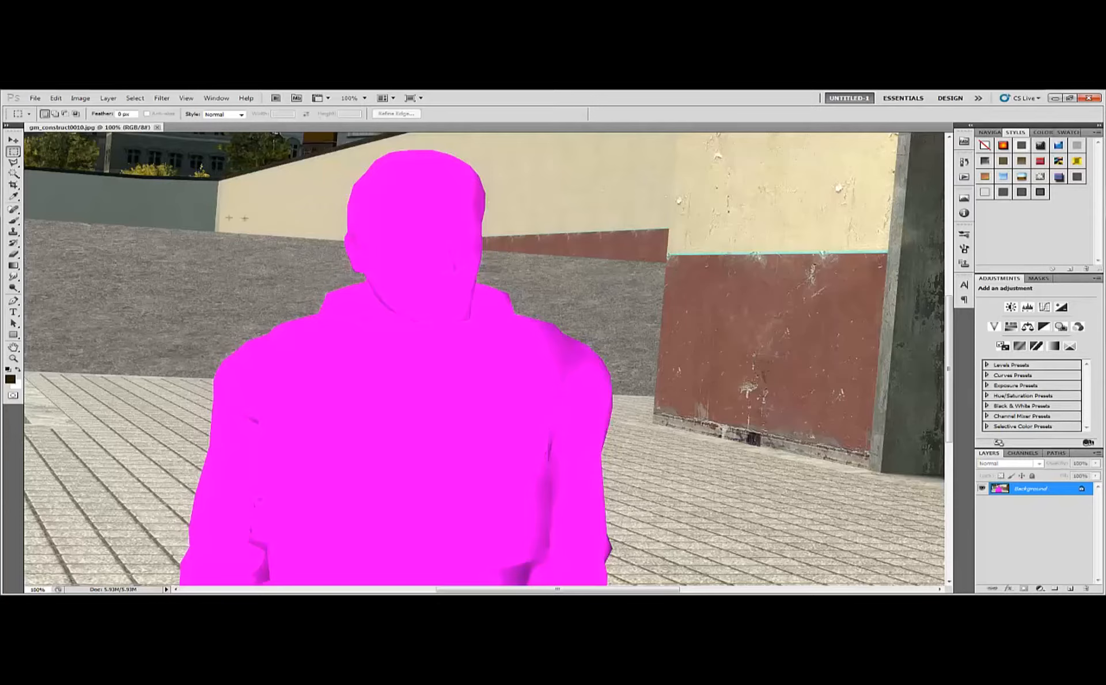
Step: Switch to Photoshop and select the magenta silhouette in gm_construct0010.jpg with the Magic Wand, checking its outline for gaps
left_click(16, 178)
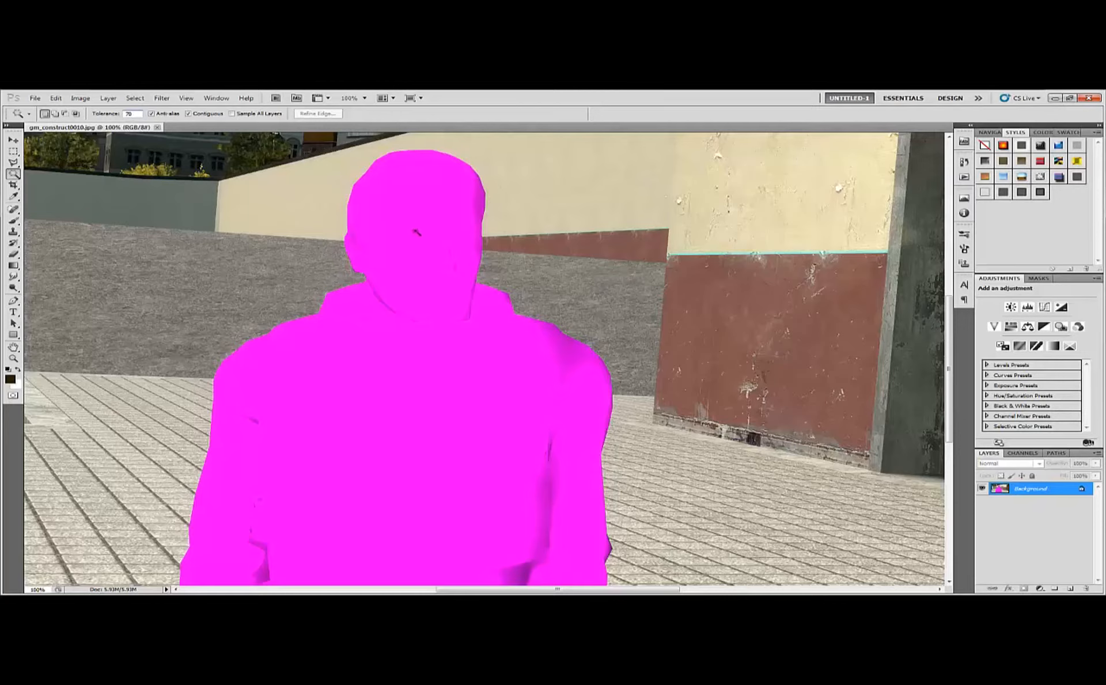
left_click(406, 224)
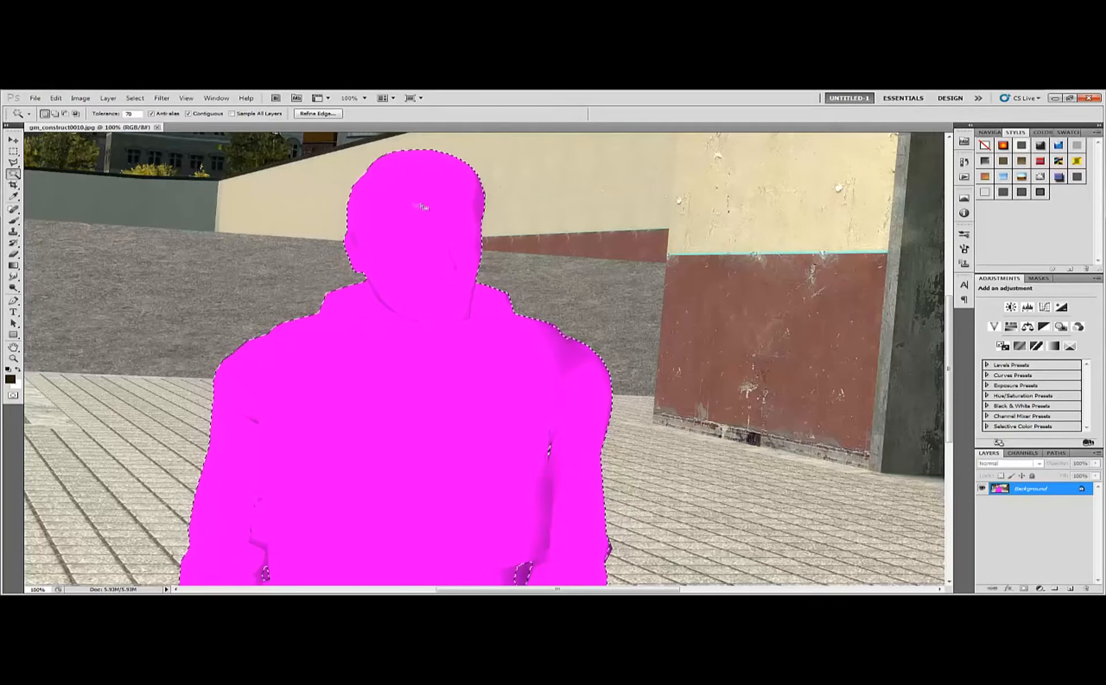
scroll(425, 259, "down", 2)
scroll(425, 259, "up", 1)
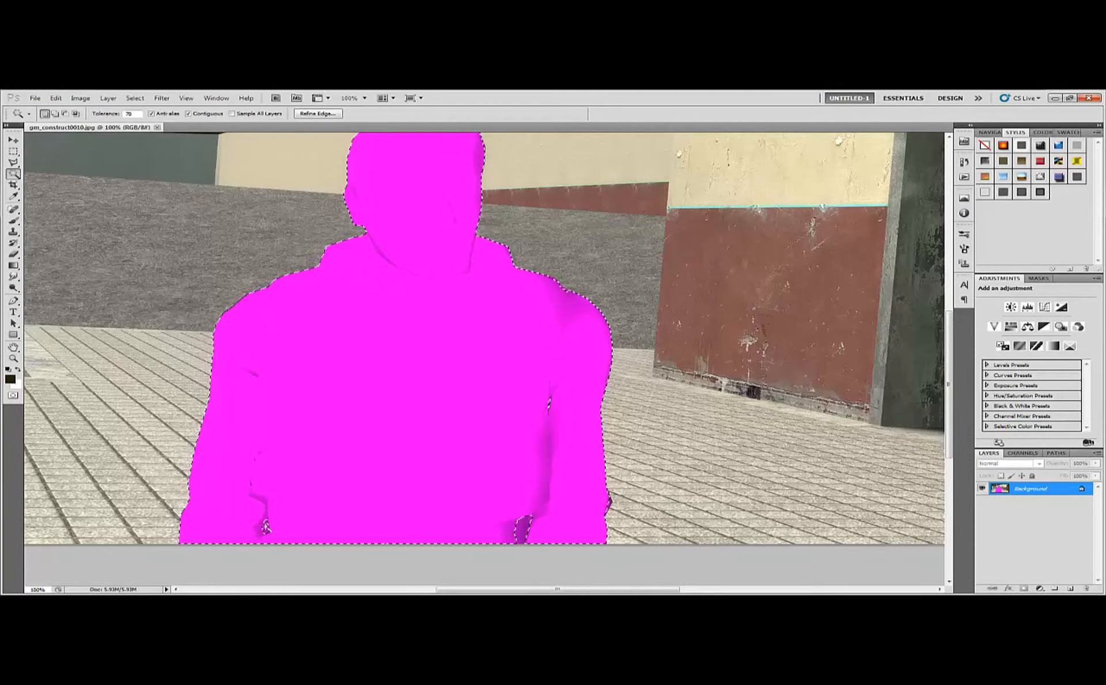
scroll(367, 468, "up", 3)
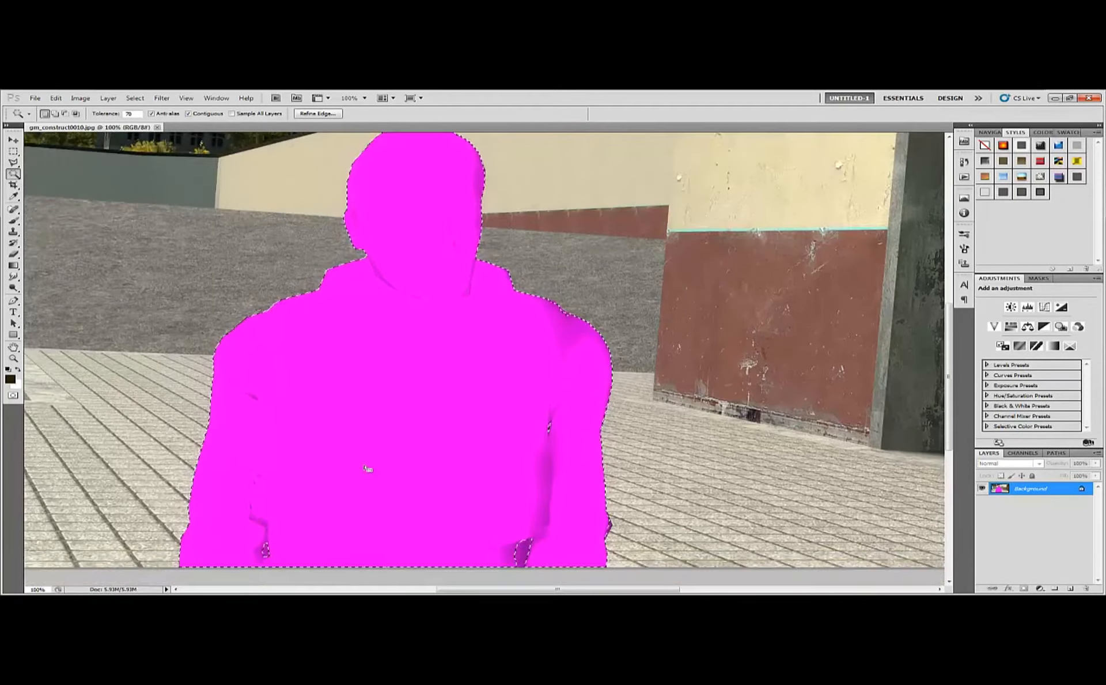
scroll(367, 468, "down", 2)
scroll(361, 430, "down", 1)
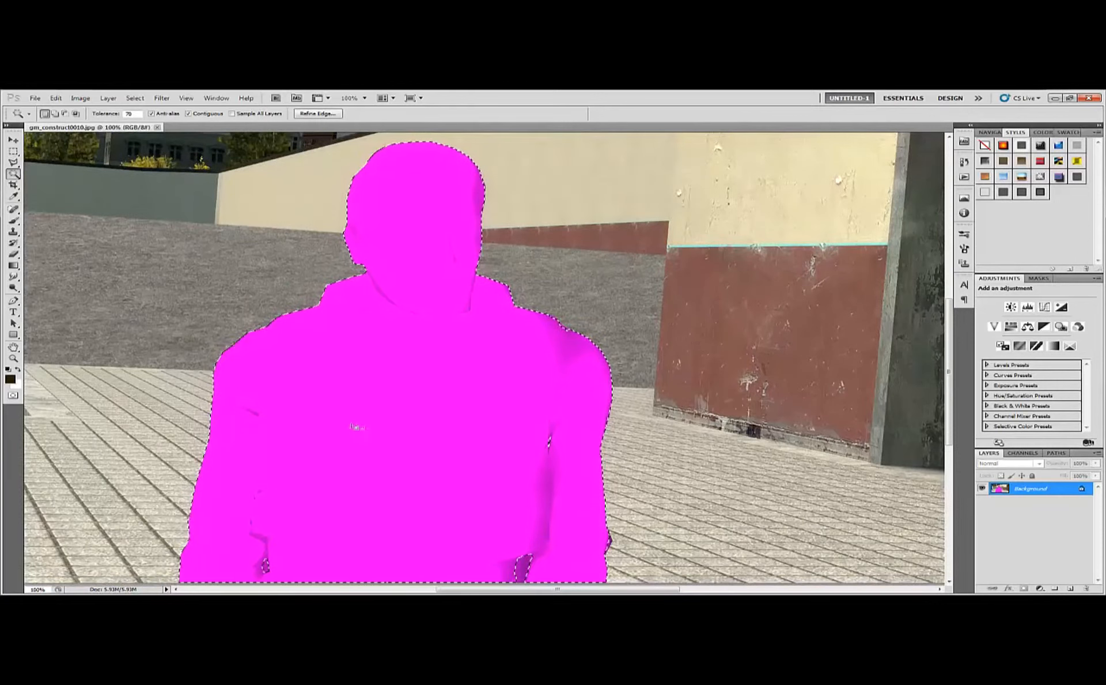
scroll(369, 414, "down", 1)
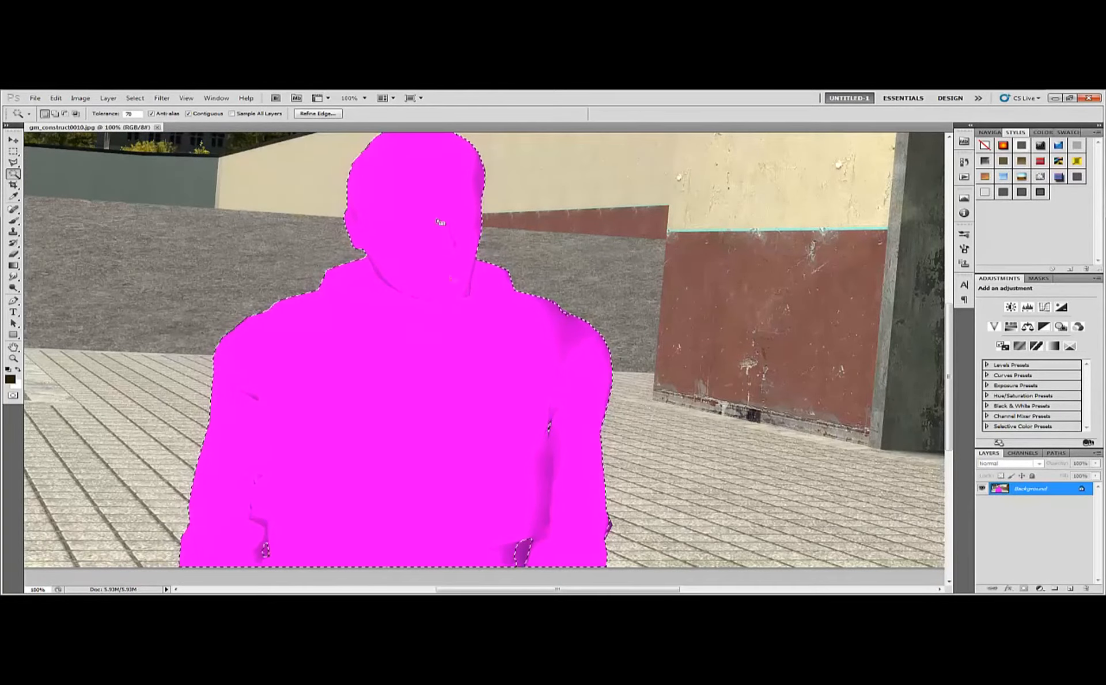
scroll(405, 247, "up", 1)
scroll(405, 246, "down", 2)
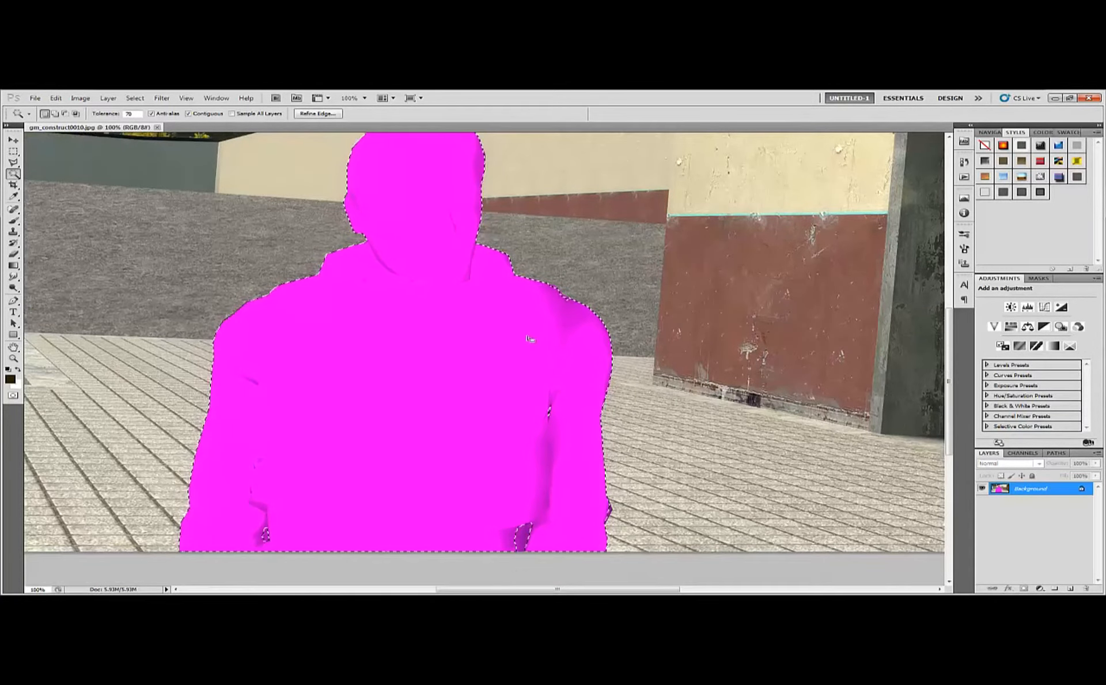
Step: Add the missed dark patches beside the arms and along the shoulder edge to the silhouette selection
right_click(525, 539)
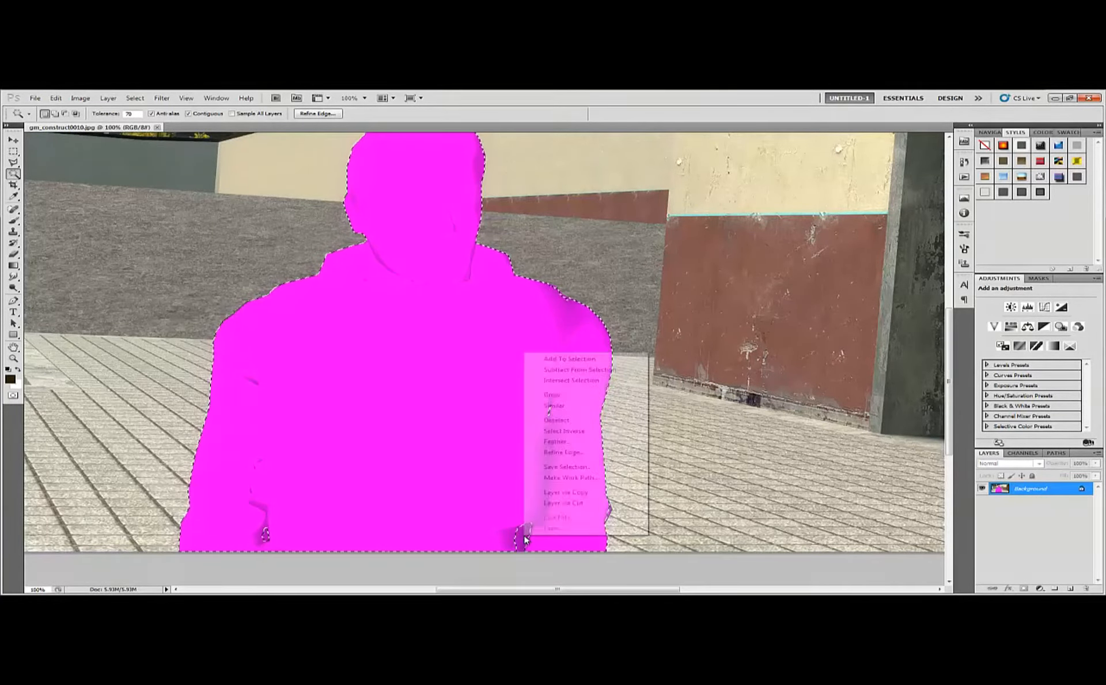
left_click(577, 362)
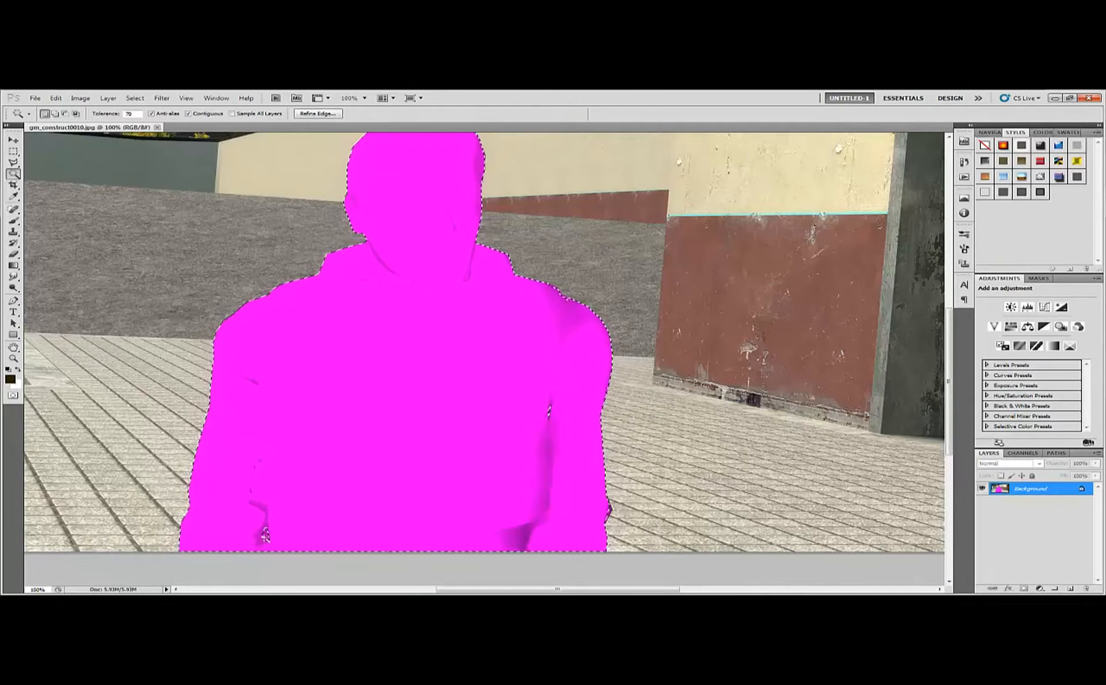
right_click(264, 536)
left_click(314, 360)
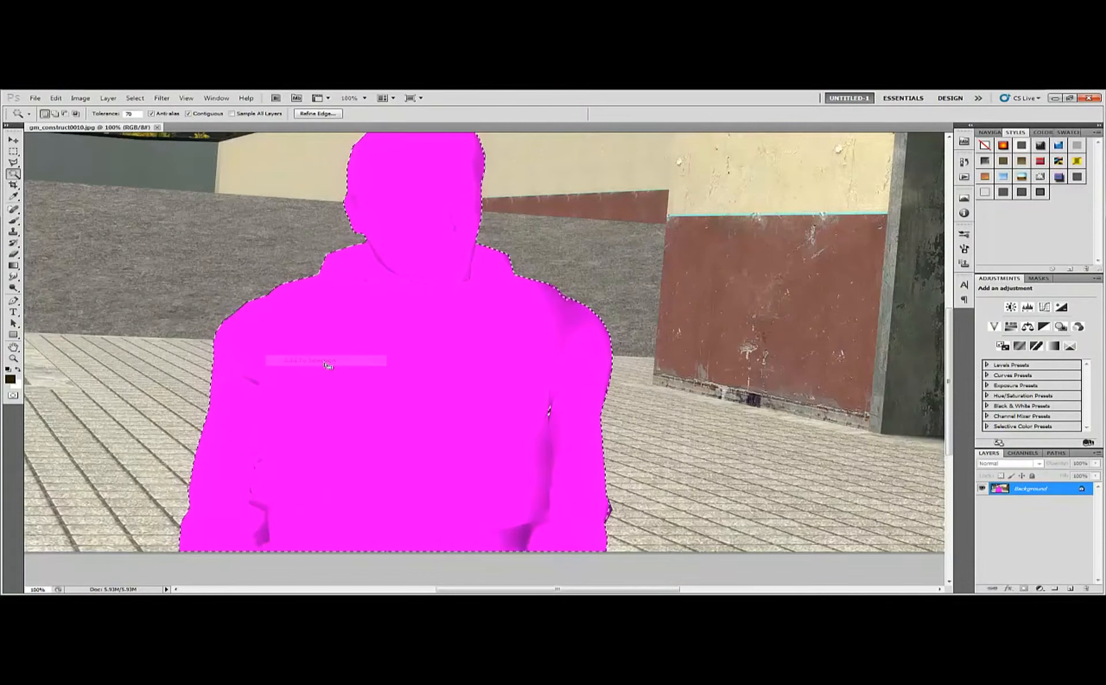
right_click(607, 330)
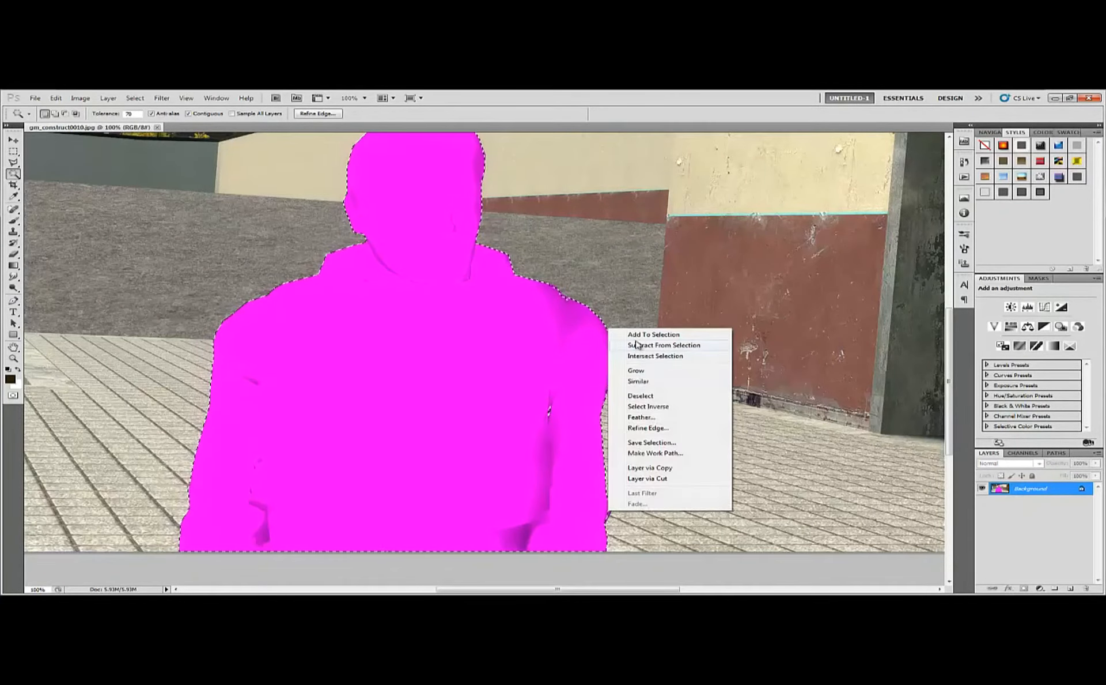
left_click(638, 338)
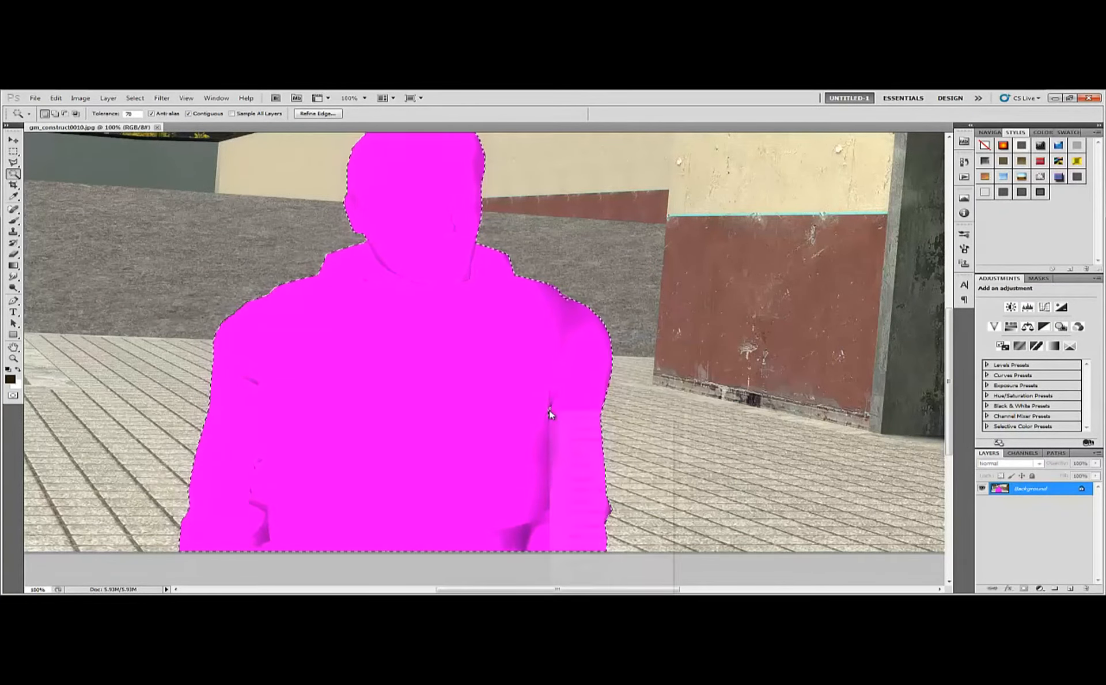
right_click(549, 410)
left_click(587, 417)
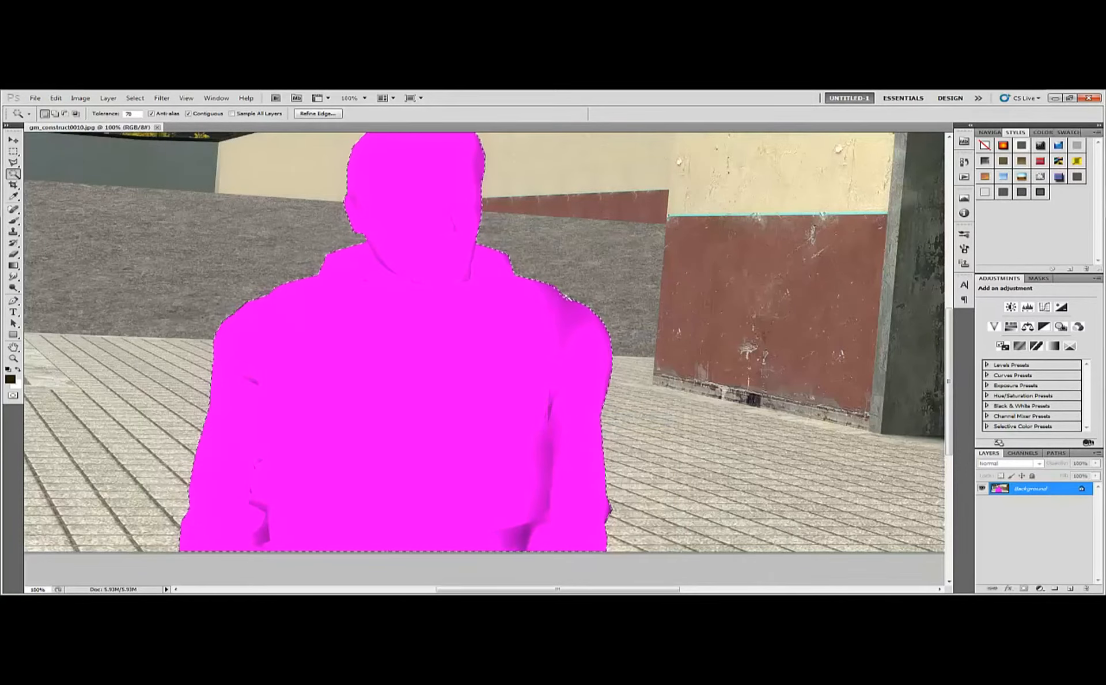
right_click(564, 296)
left_click(599, 304)
scroll(482, 346, "up", 3)
scroll(485, 347, "up", 2)
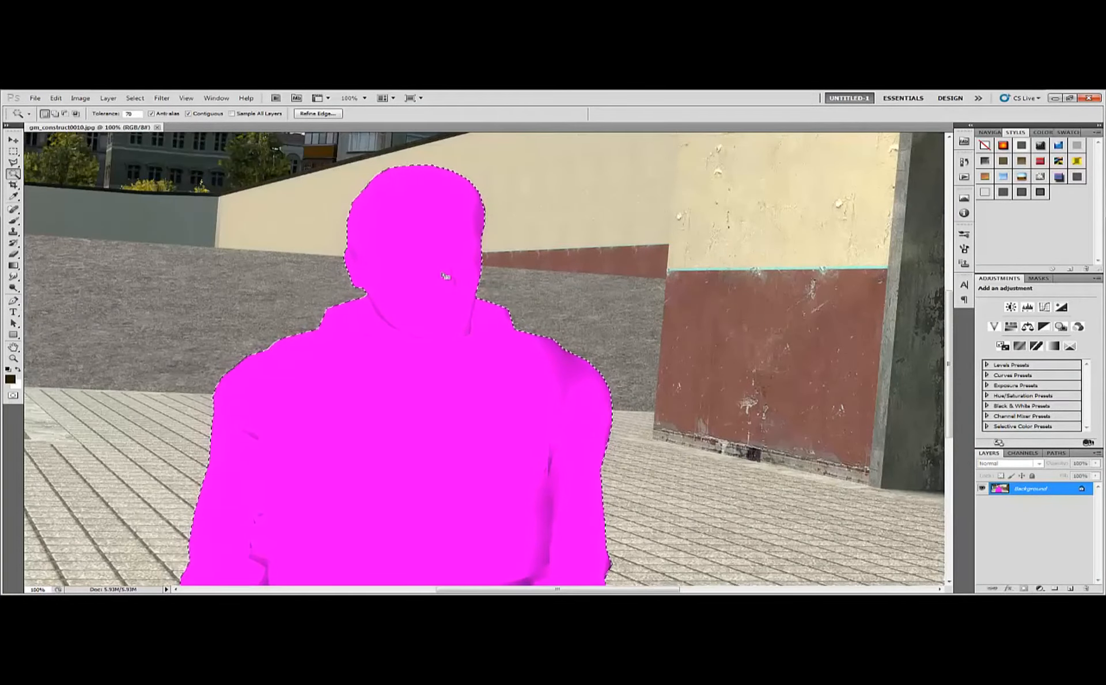
Step: Smooth the outline of the silhouette selection with Refine Edge
left_click(318, 113)
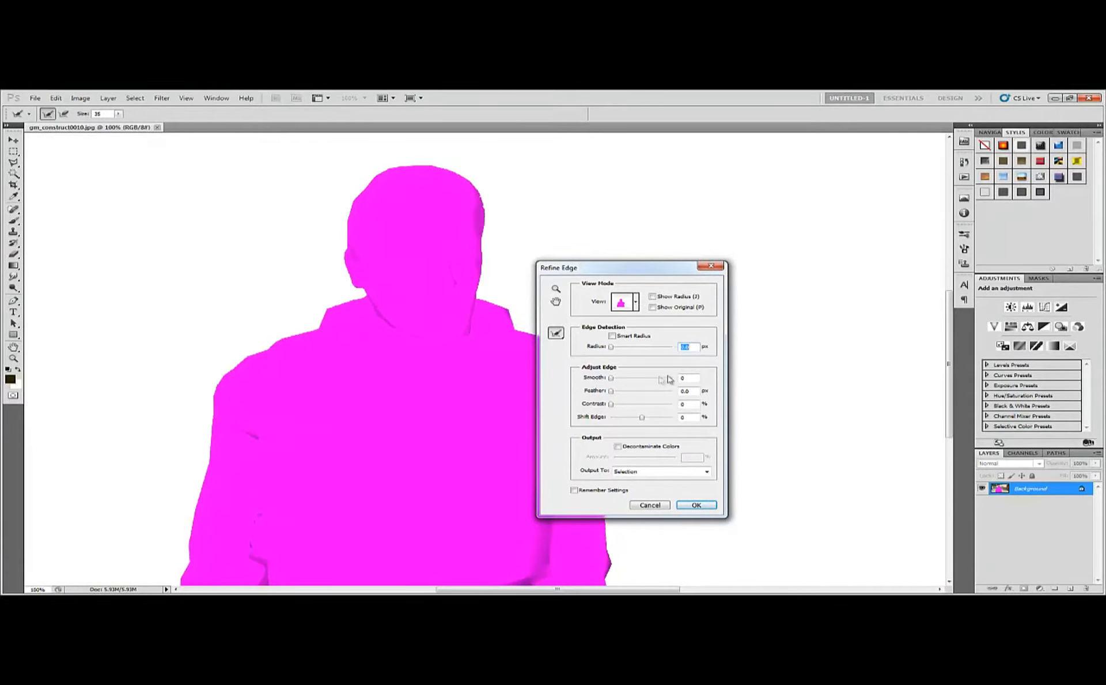
left_click(691, 379)
left_click(698, 504)
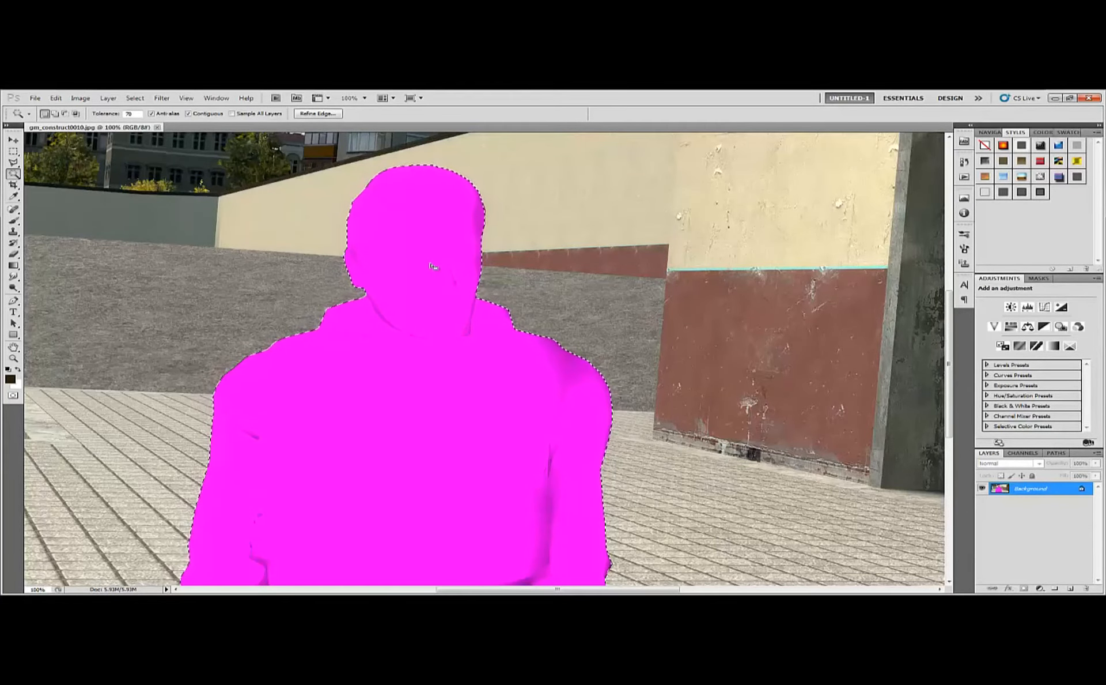
Step: Save the silhouette selection as a new channel named wat in gm_construct0010.jpg
right_click(450, 336)
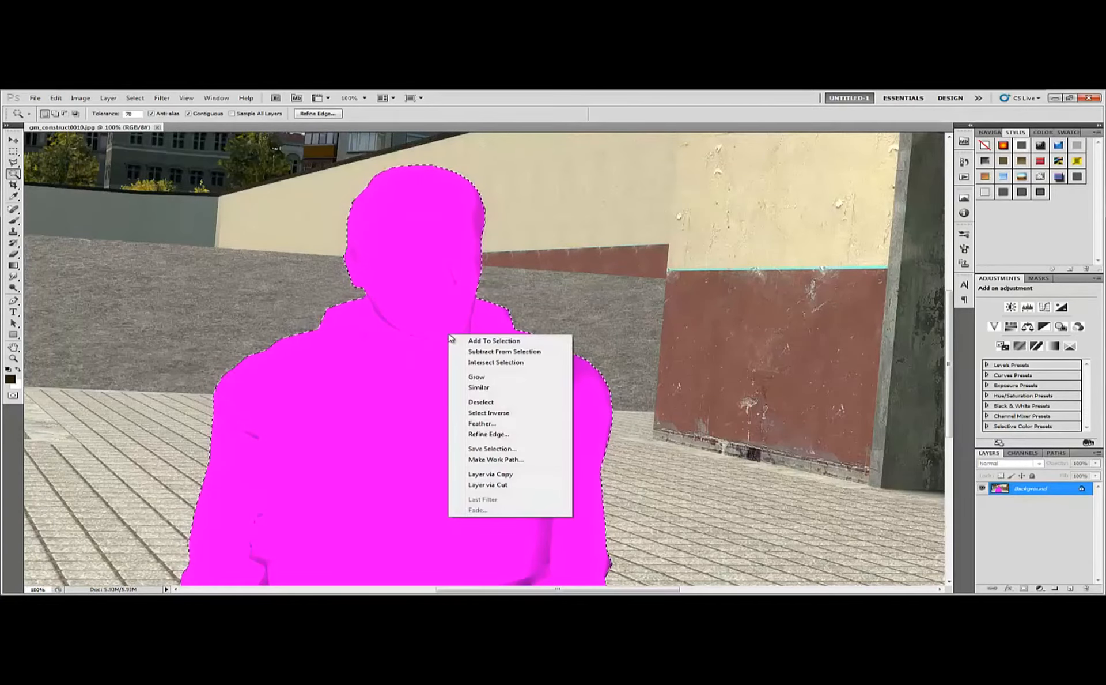
left_click(492, 448)
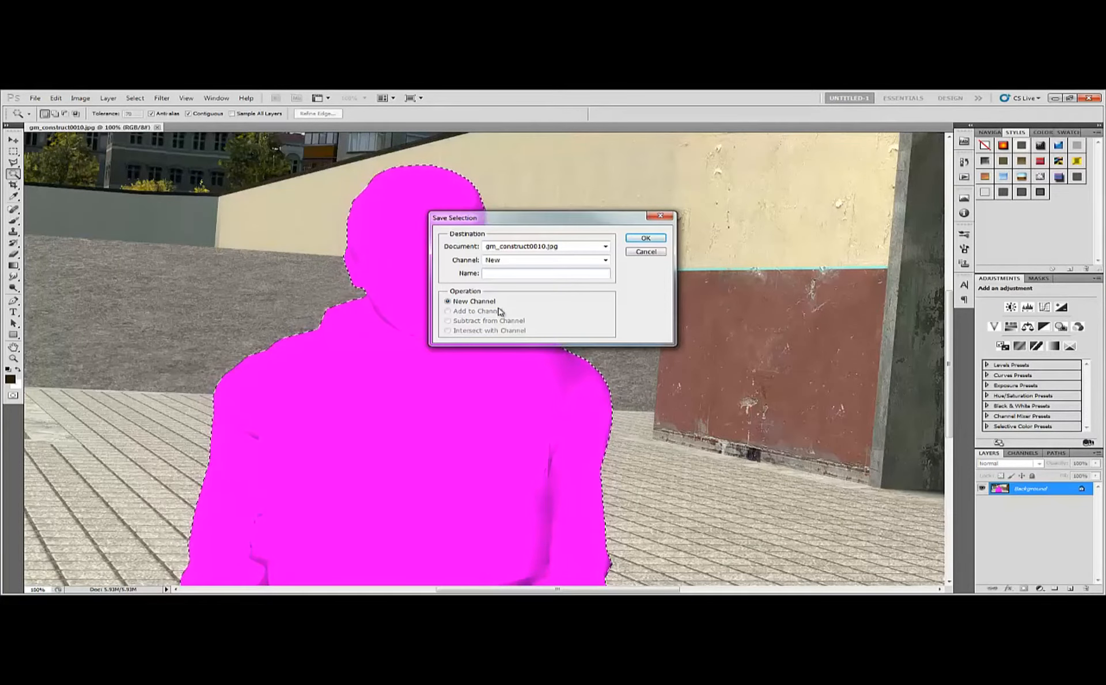
left_click(633, 239)
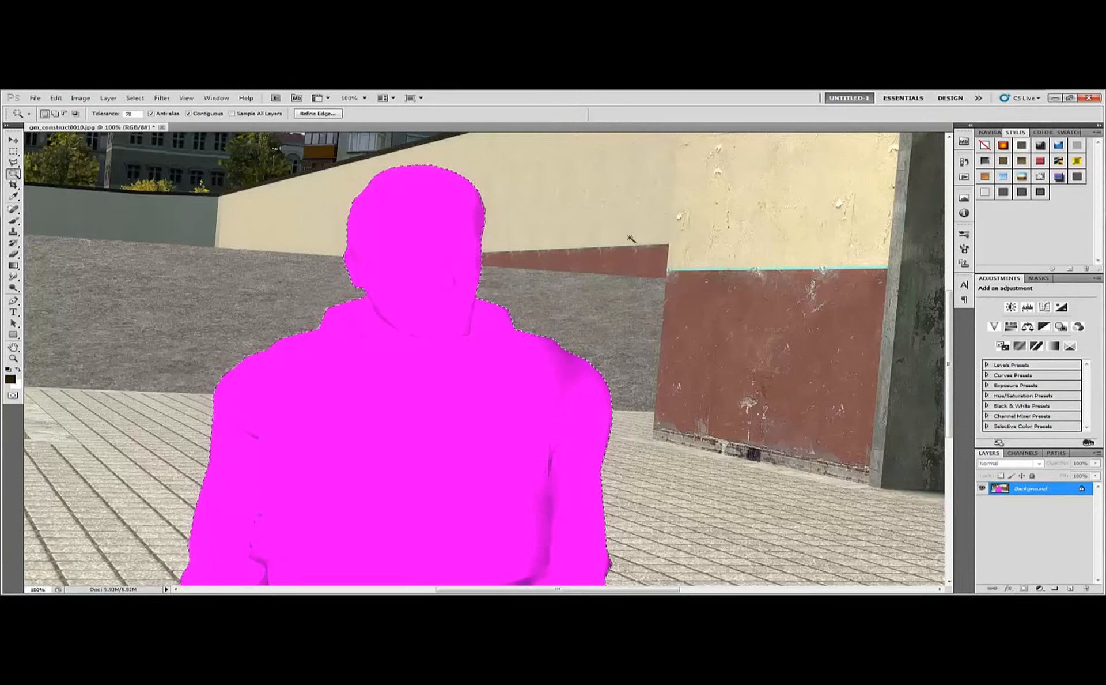
Step: Open the normally textured picture gm_construct0009.jpg as a separate document and display it at actual pixels
key("ctrl+shift+s")
left_click_drag(712, 252, 185, 127)
left_click(186, 98)
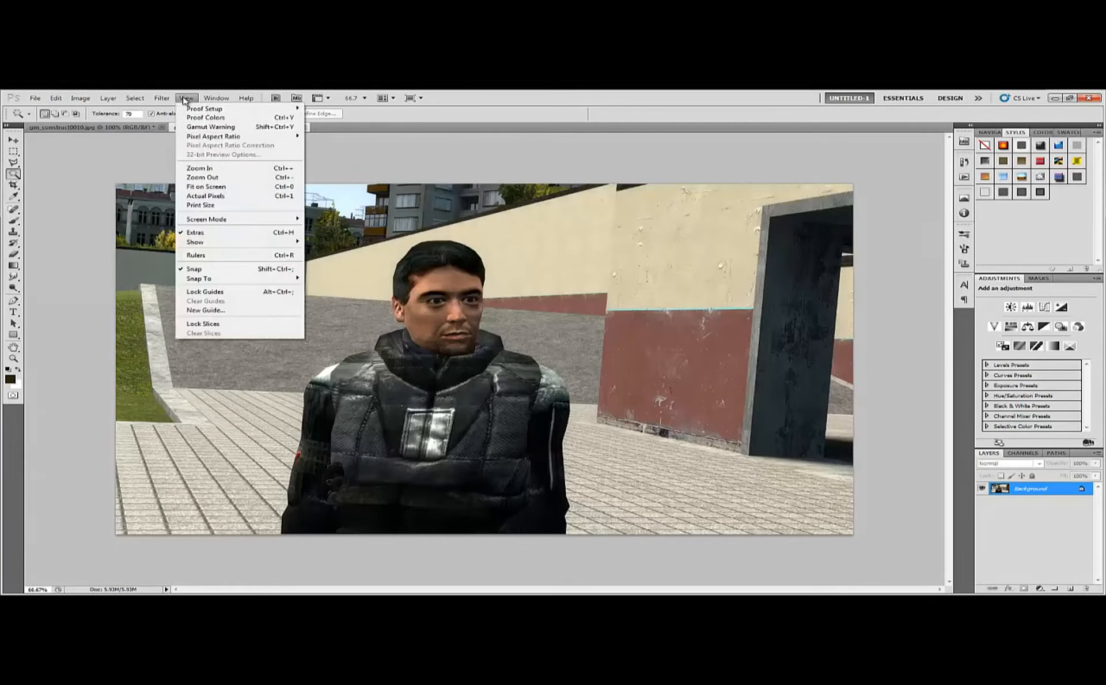
left_click(207, 197)
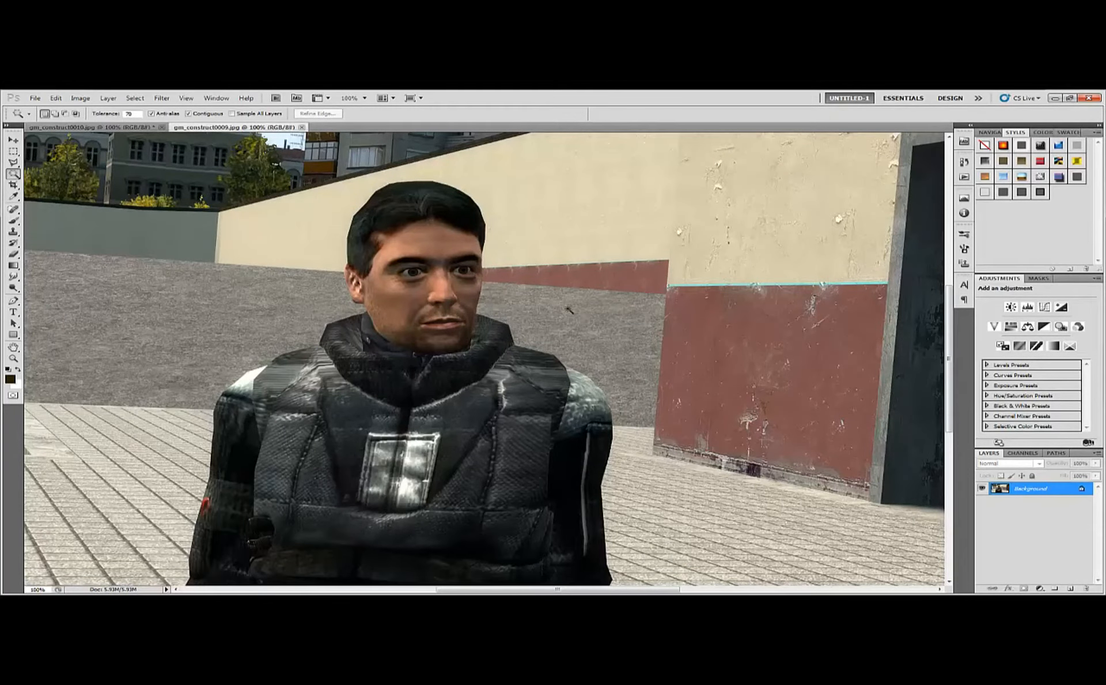
Step: Load the wat channel from gm_construct0010.jpg as a new selection around the character
right_click(570, 308)
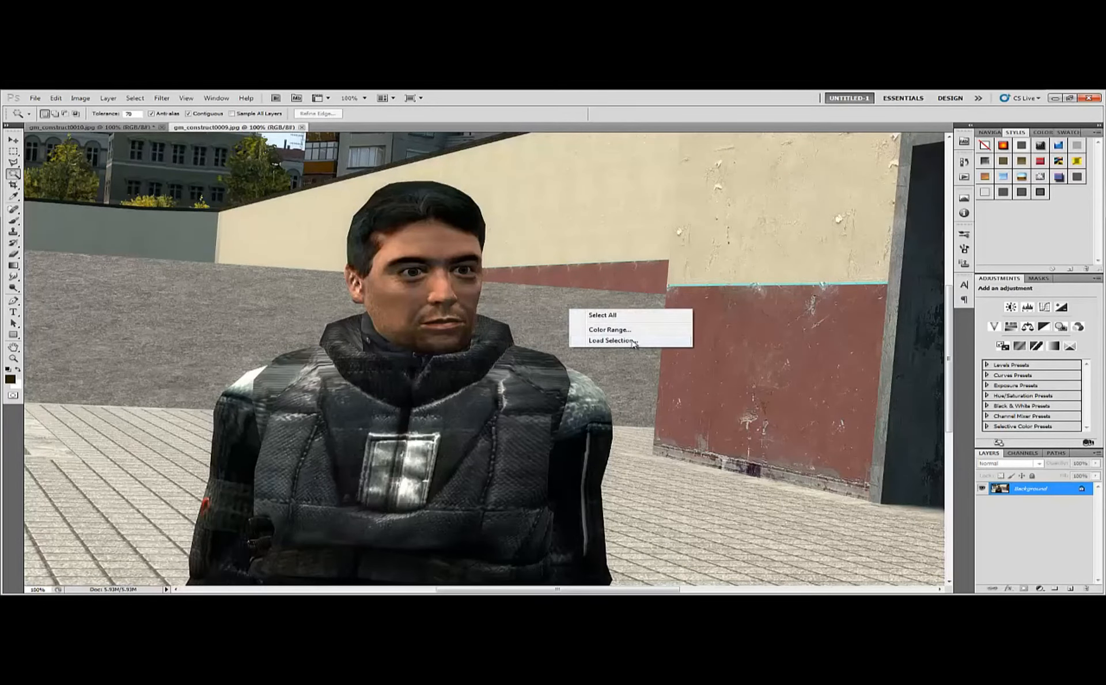
left_click(633, 340)
left_click(555, 263)
left_click(554, 266)
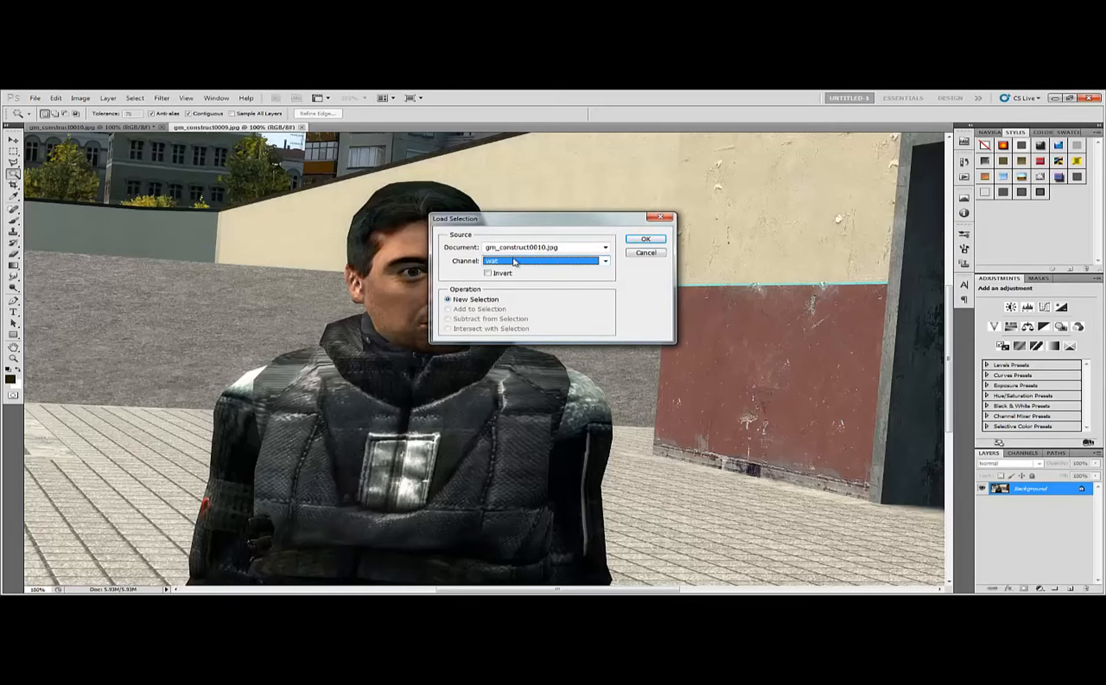
left_click(646, 240)
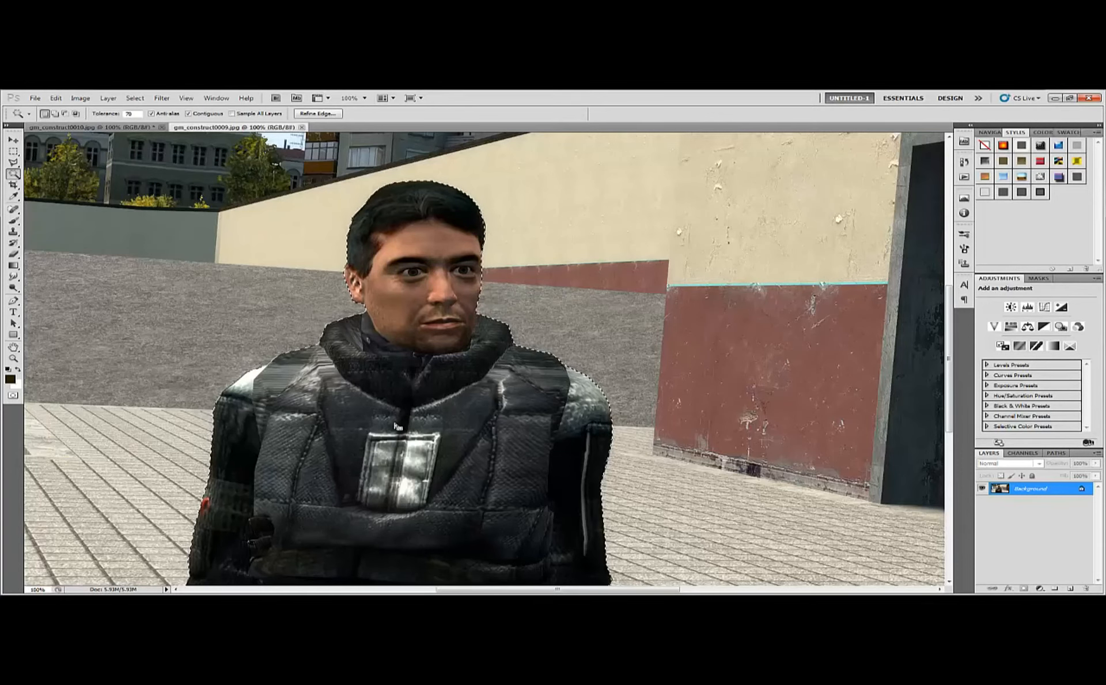
Step: Copy the selected character onto its own layer and check the cutout by briefly hiding the background
right_click(436, 427)
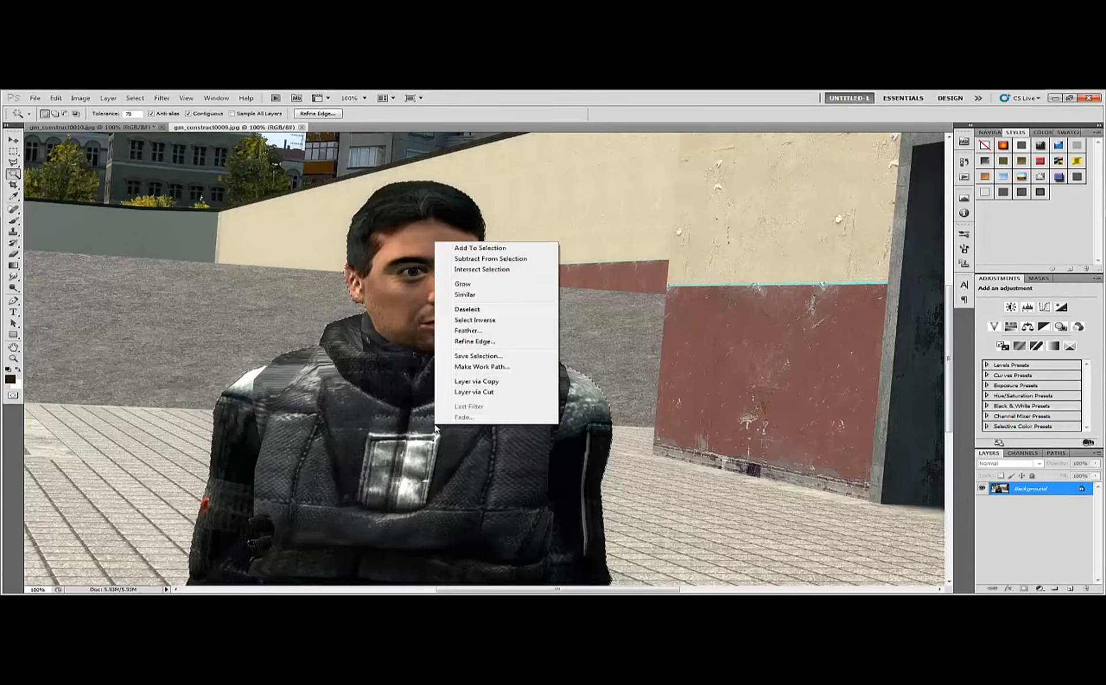
left_click(517, 384)
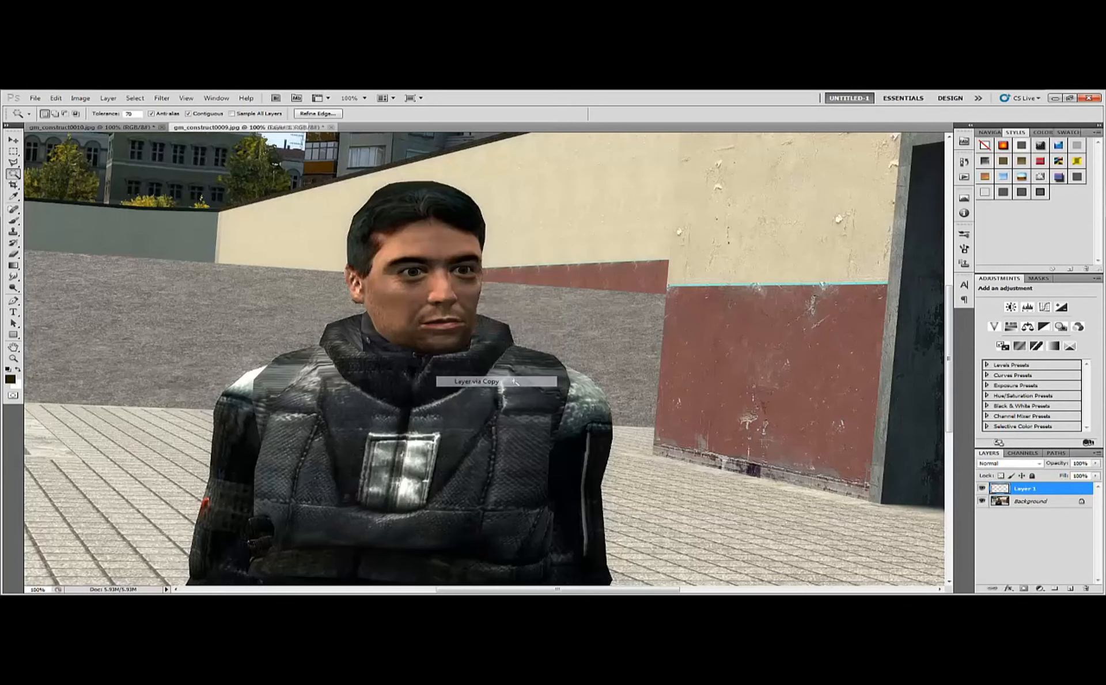
left_click(982, 501)
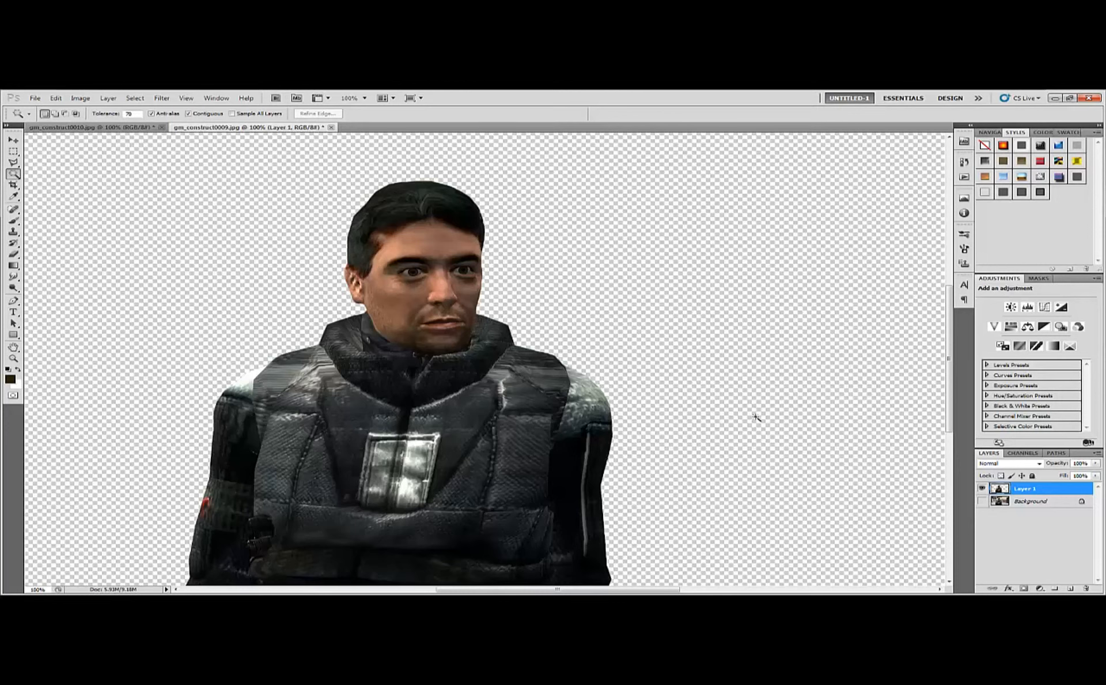
left_click(982, 501)
Step: Convert the locked Background into a regular editable layer, keeping the default name and Normal mode
right_click(1021, 502)
left_click(1020, 508)
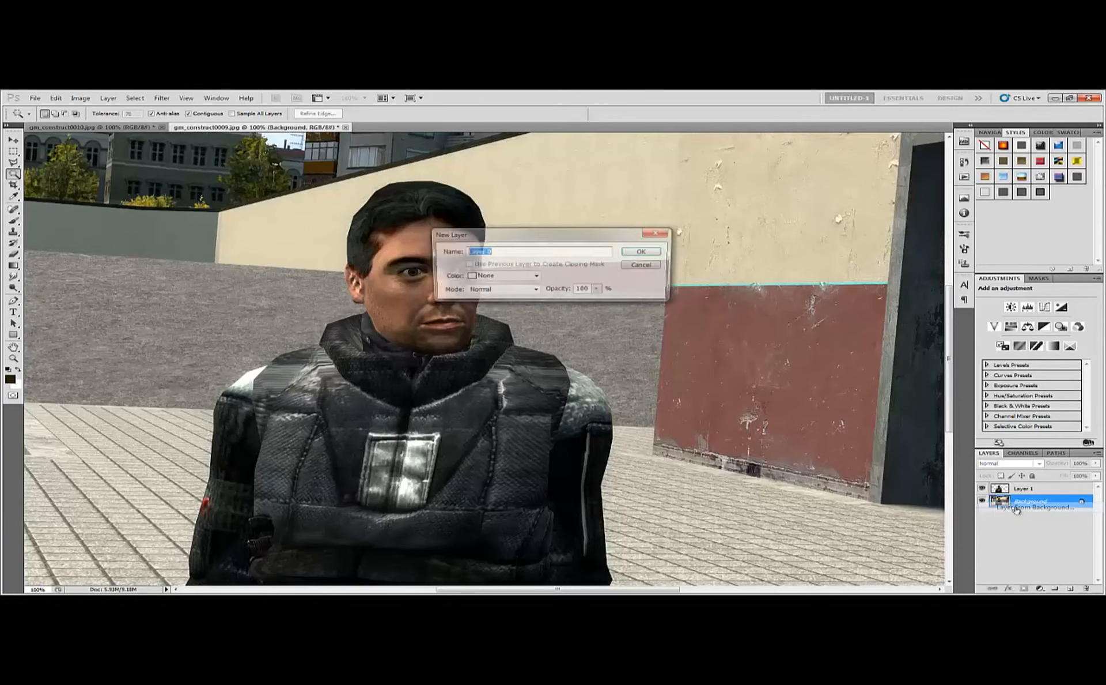
left_click(639, 252)
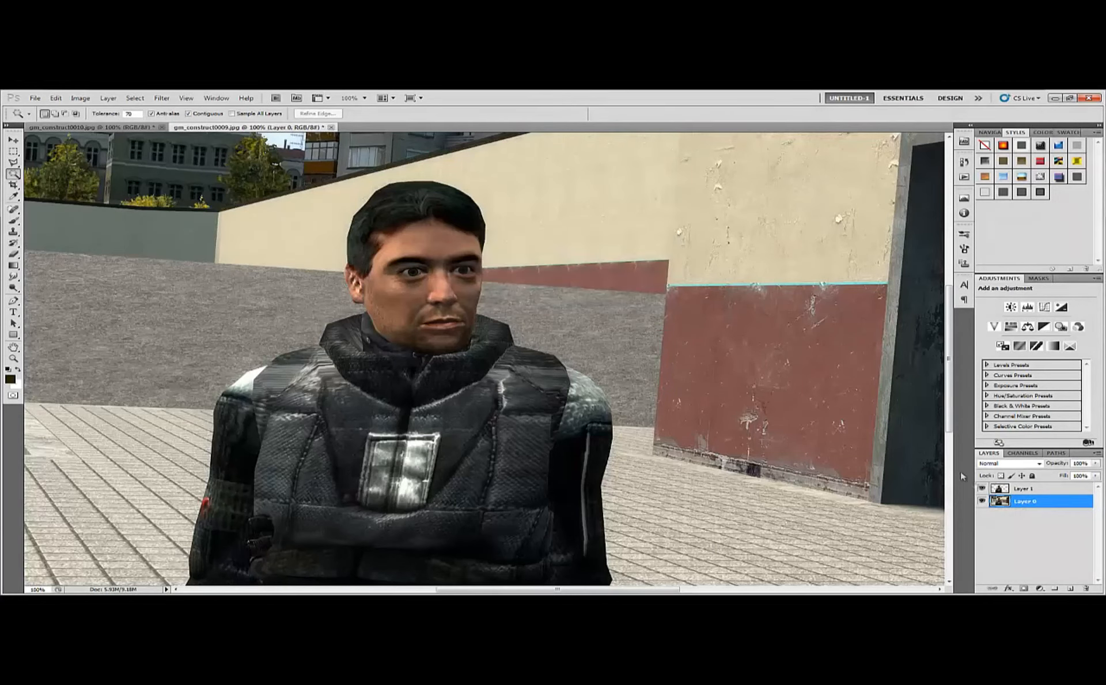
Step: Trim the background layer to a wide rectangle behind the character's head and torso, deleting everything outside it, and clear the selection
left_click(990, 132)
left_click_drag(1052, 267, 1054, 269)
left_click(13, 152)
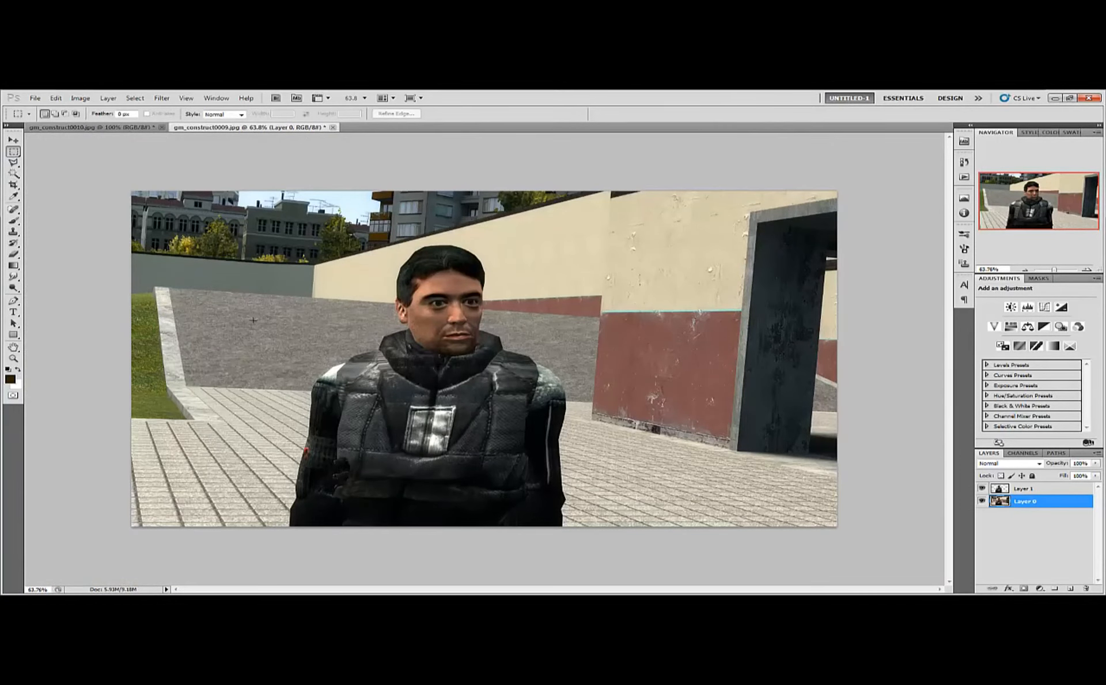
left_click_drag(357, 464, 756, 506)
left_click_drag(550, 430, 544, 413)
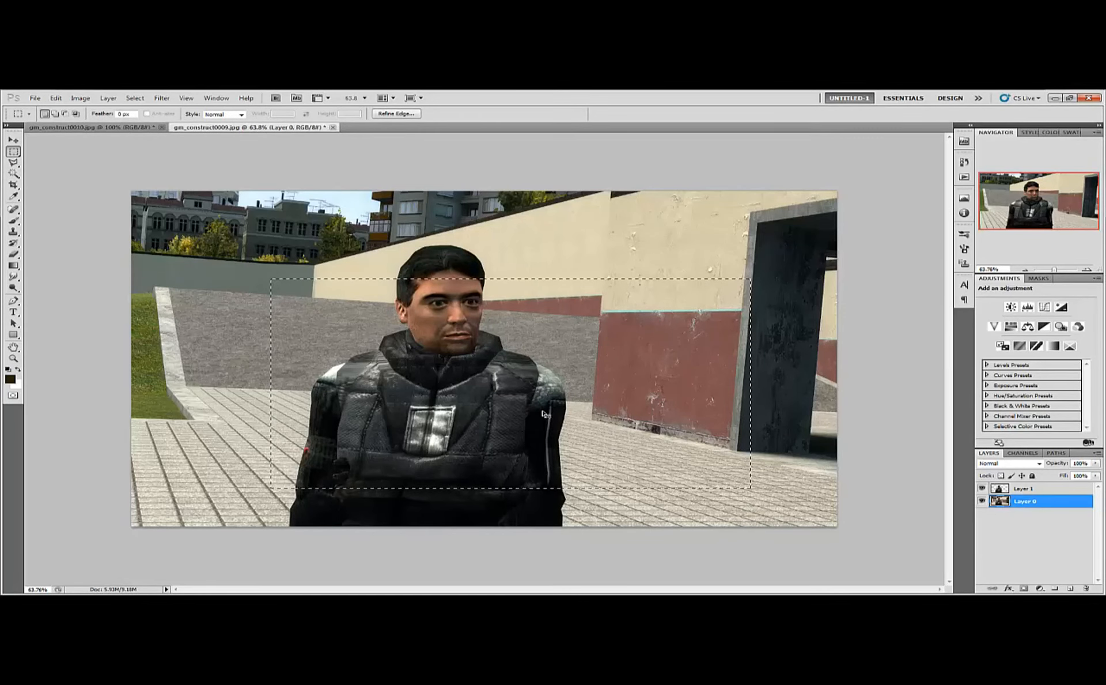
key("ctrl+shift+i")
key("Delete")
key("ctrl+d")
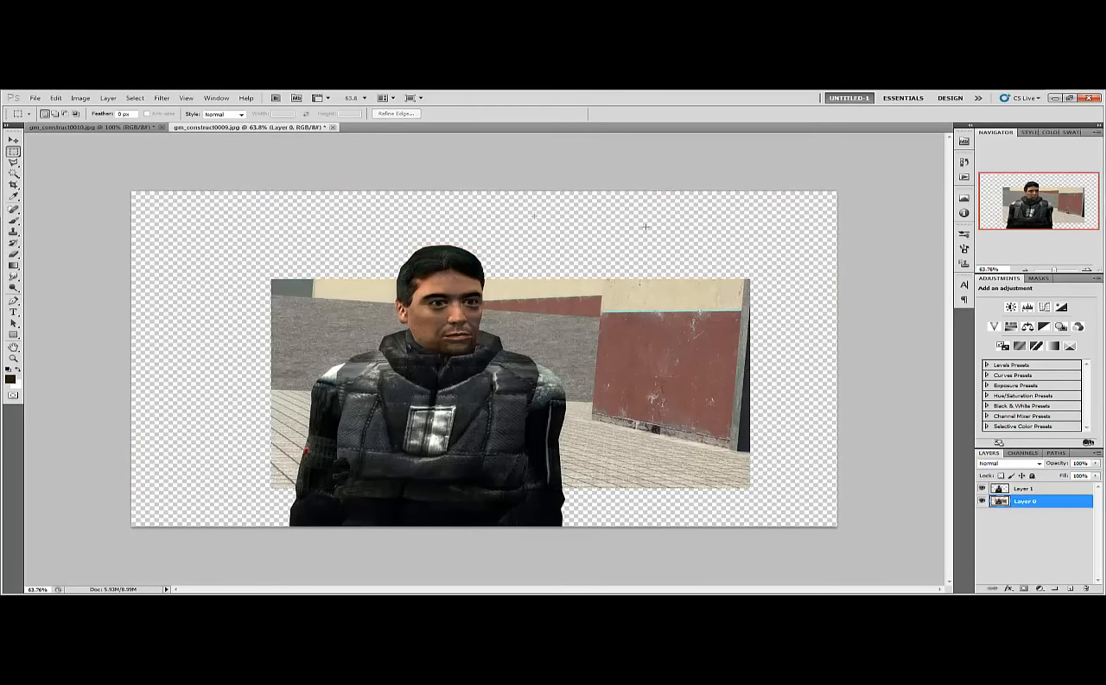
Step: Apply the preset style with a thin dark Stroke outline to the trimmed background layer
left_click(1030, 132)
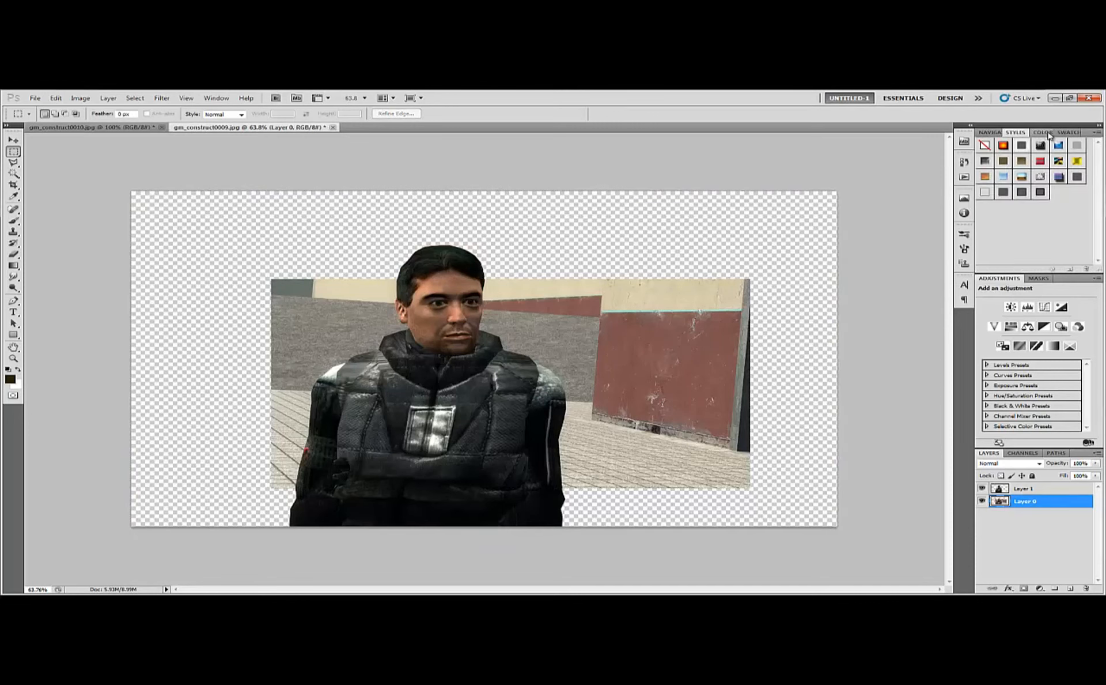
left_click(1046, 194)
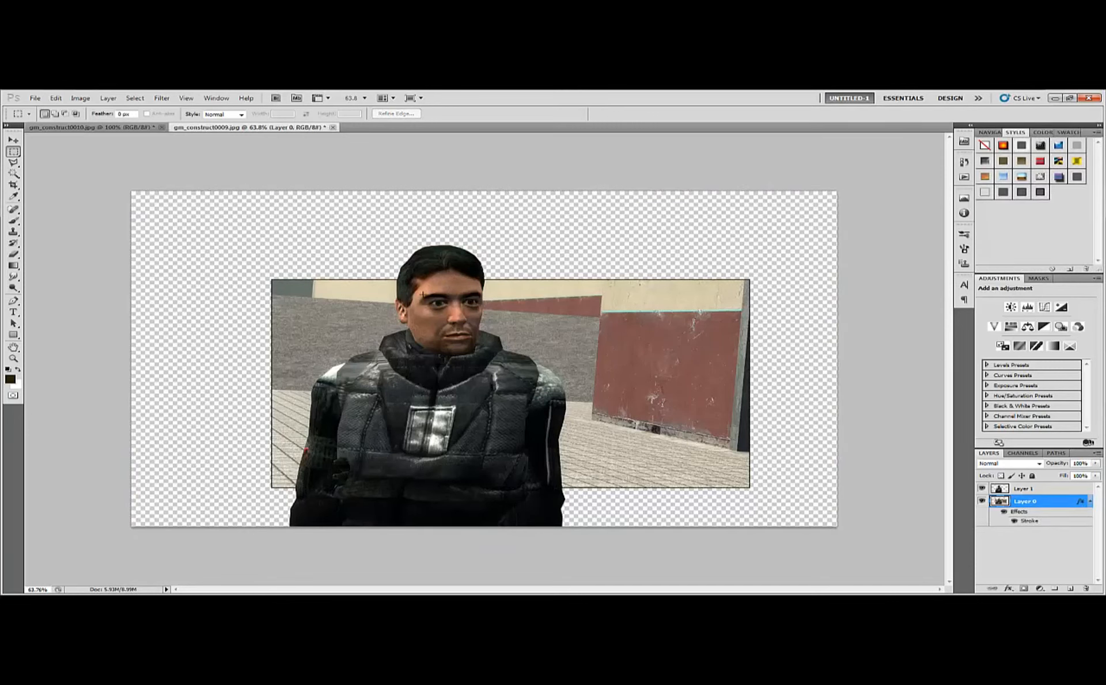